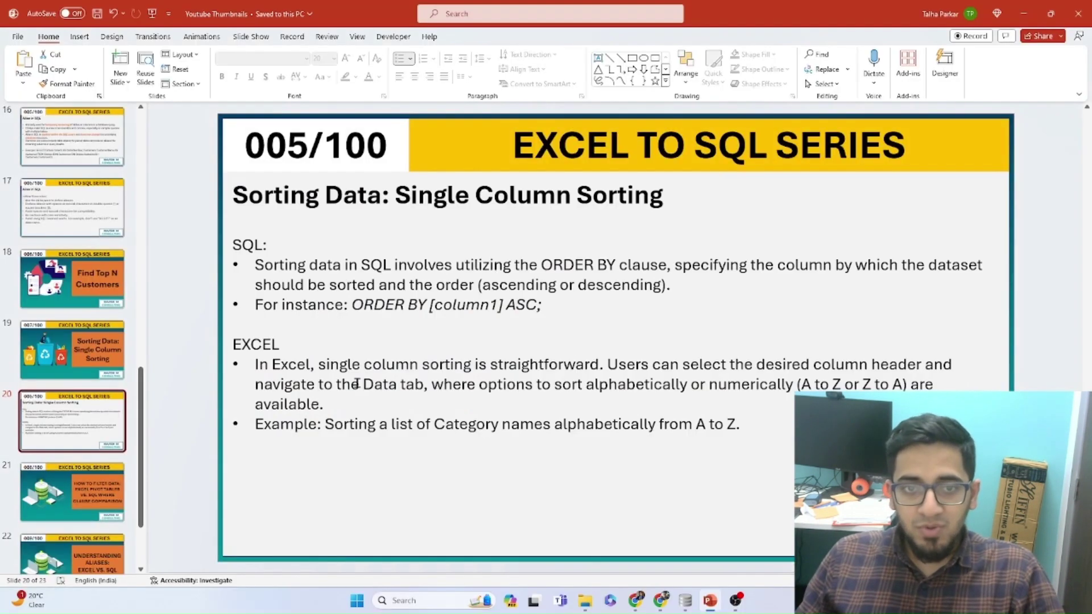
Leave the slideshow and open Global Superstore Orders from the Datasets - Youtube folder.
{"action": "key", "text": "super+d"}
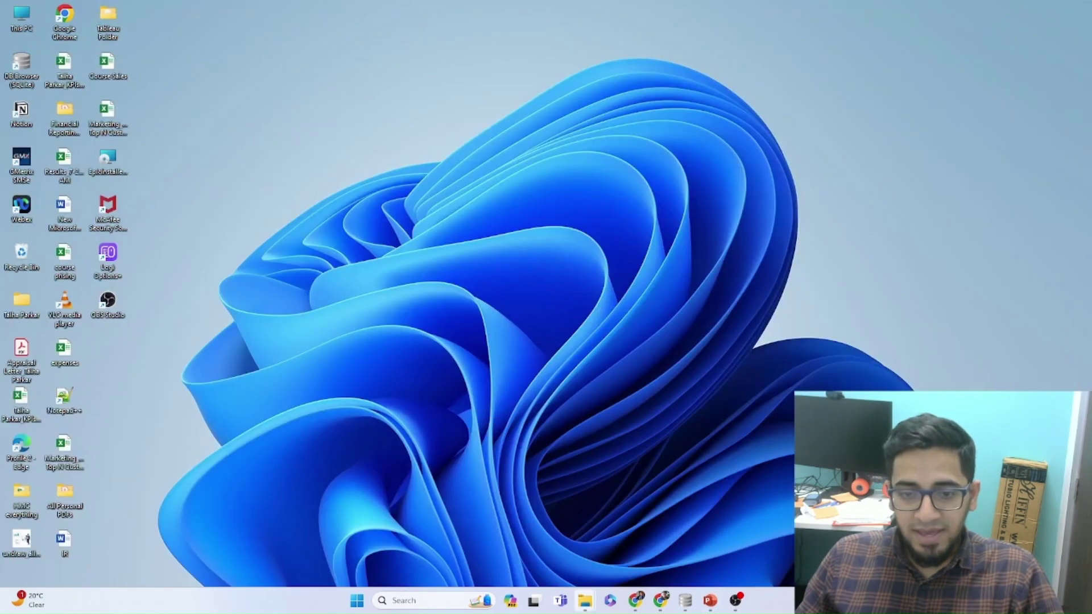
{"action": "mouse_move", "coordinate": [586, 601]}
{"action": "left_click", "coordinate": [569, 544]}
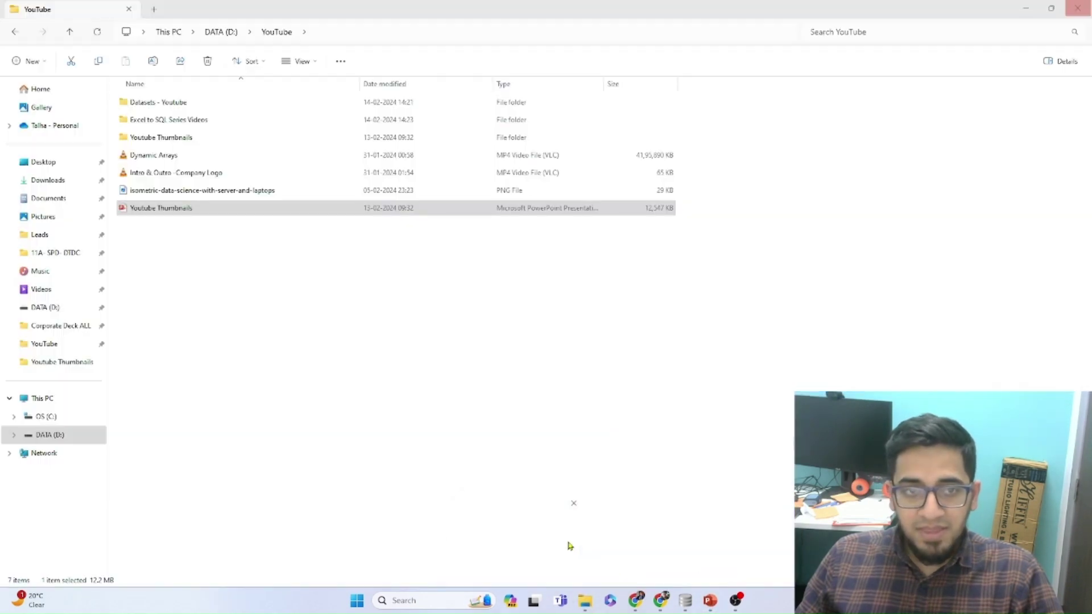
{"action": "double_click", "coordinate": [222, 105]}
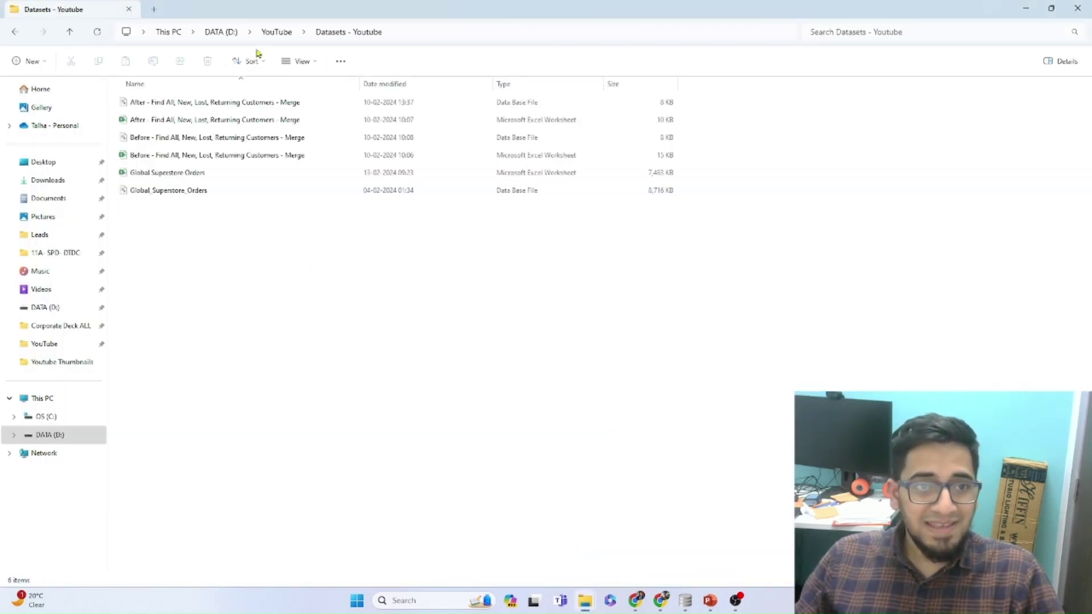
{"action": "double_click", "coordinate": [214, 172]}
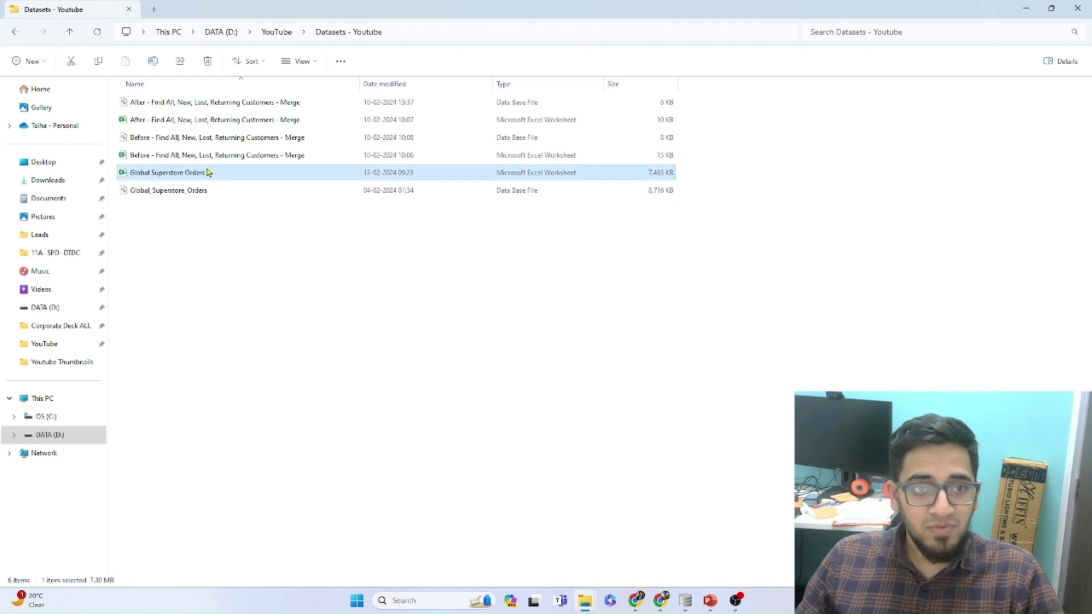
{"action": "left_click", "coordinate": [1051, 8]}
{"action": "left_click", "coordinate": [862, 197]}
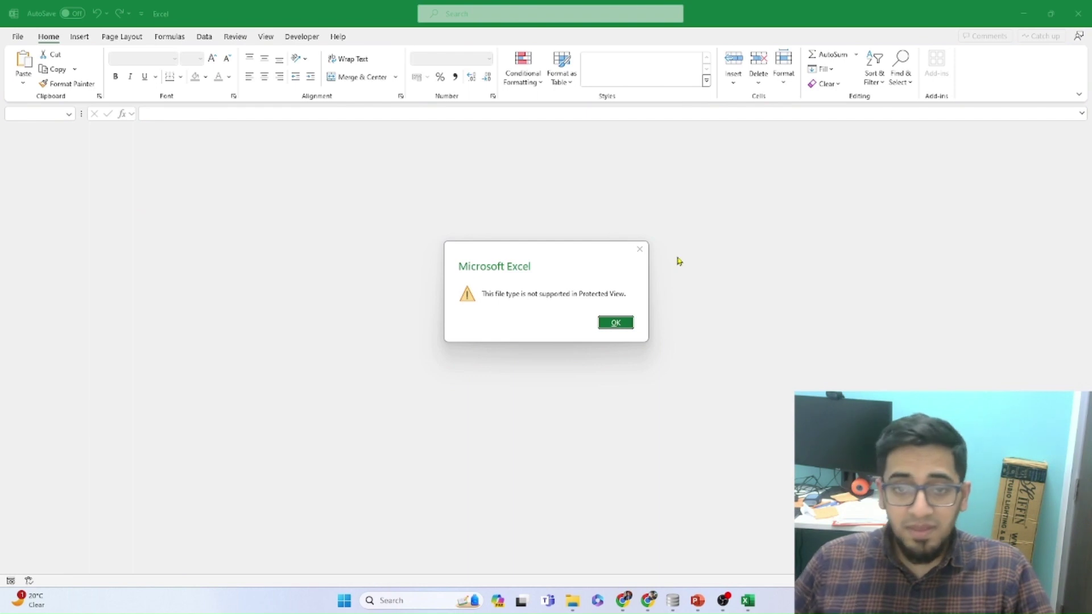
Dismiss the Protected View alert and enable editing on the Orders Compact sheet.
{"action": "left_click", "coordinate": [599, 322]}
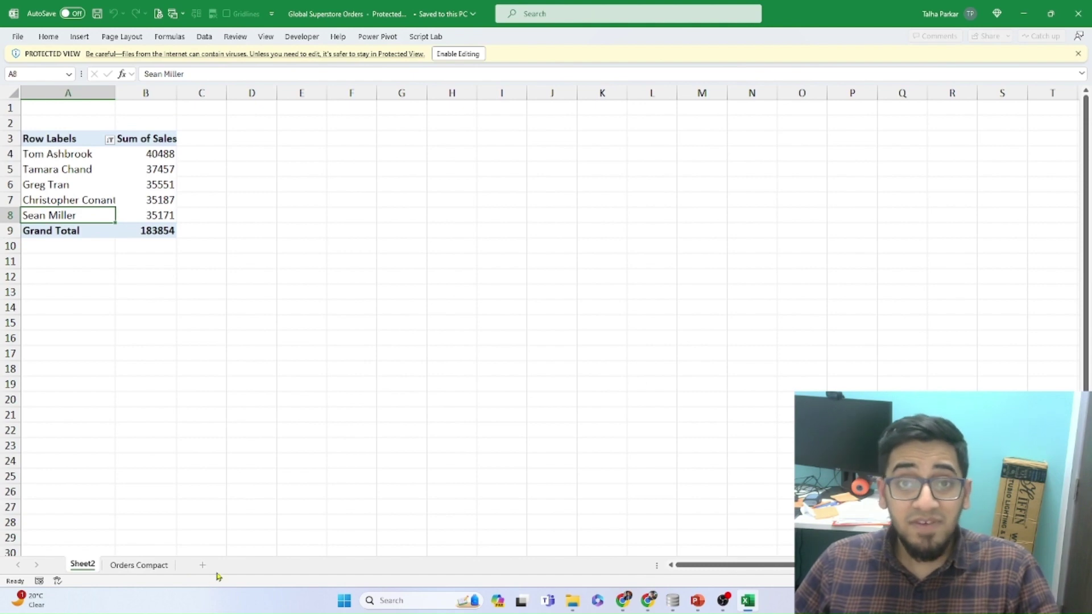
{"action": "left_click", "coordinate": [158, 572]}
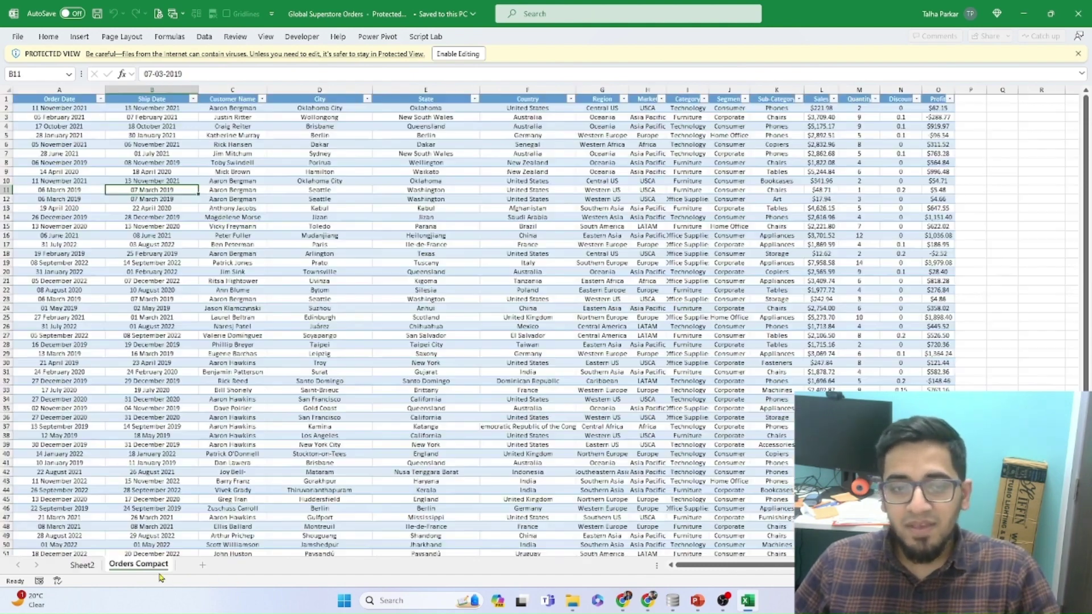
{"action": "left_click", "coordinate": [293, 455]}
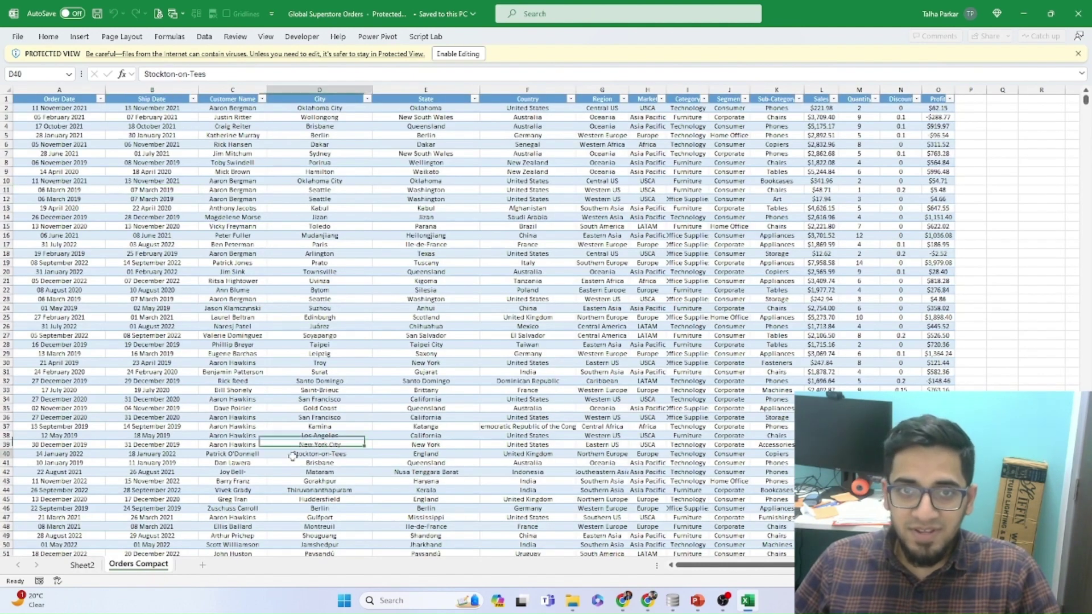
{"action": "left_click", "coordinate": [458, 54]}
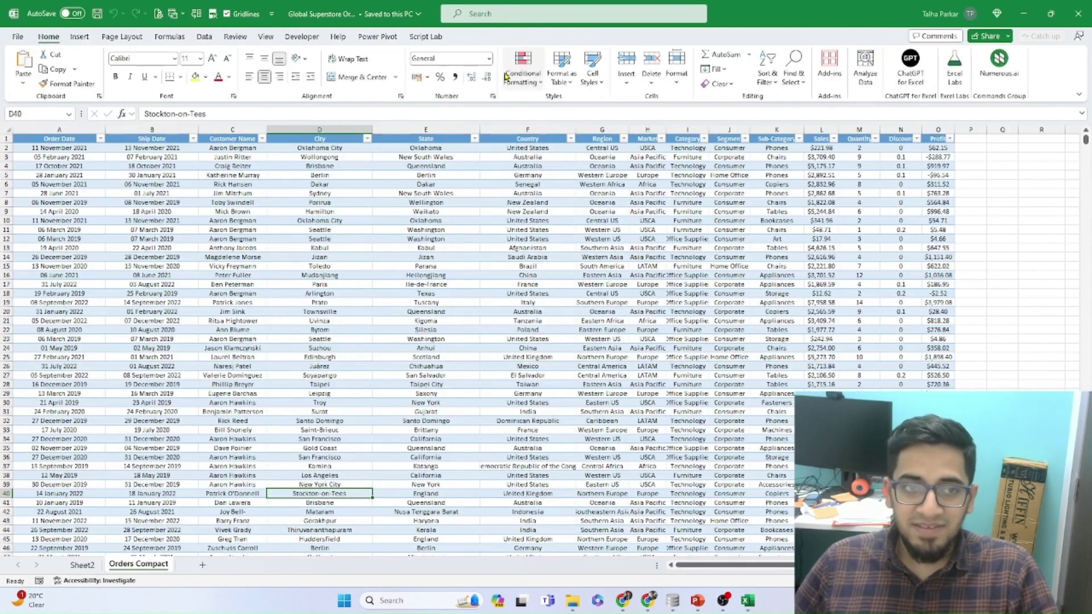
{"action": "left_click", "coordinate": [108, 386]}
{"action": "key", "text": "ctrl+Up"}
On Sheet2's pivot, review the Sort options for Sum of Sales values, then show the Data ribbon.
{"action": "left_click", "coordinate": [91, 566]}
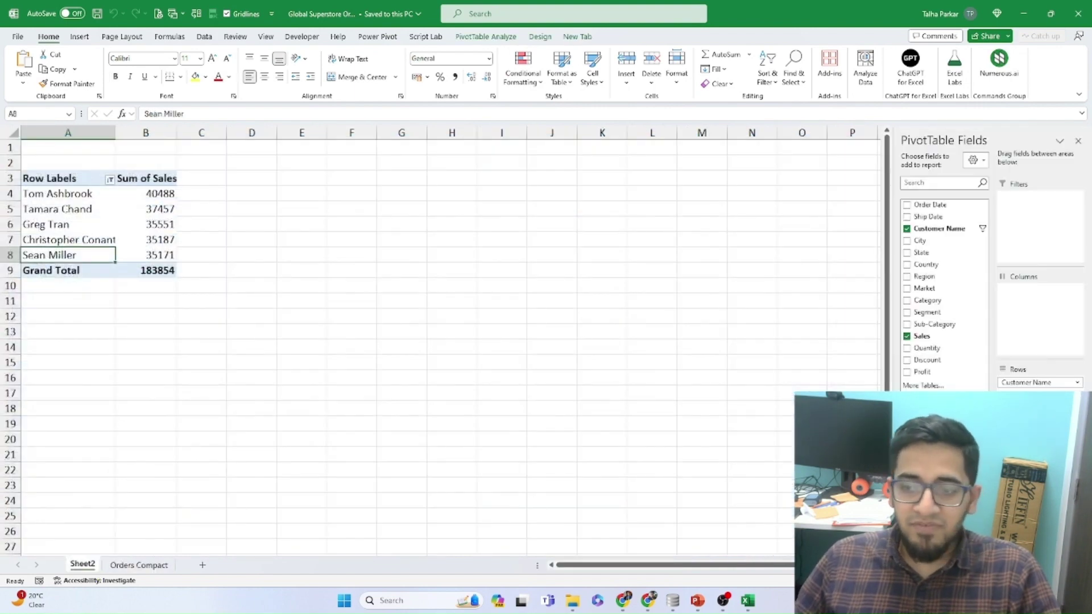
{"action": "scroll", "coordinate": [171, 267], "scroll_direction": "up", "scroll_amount": 2}
{"action": "left_click", "coordinate": [187, 250]}
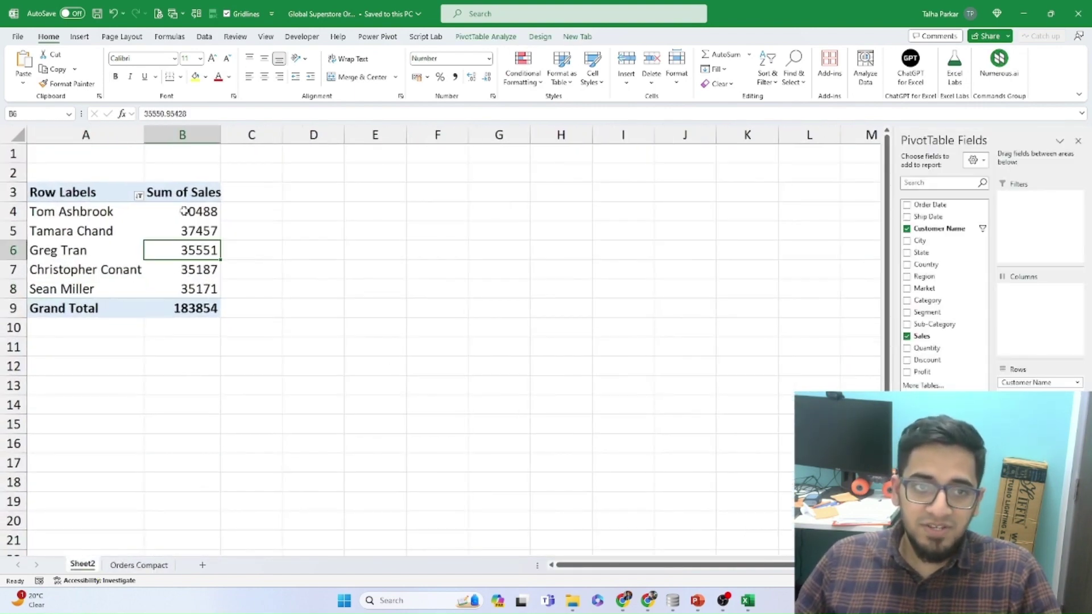
{"action": "right_click", "coordinate": [184, 211]}
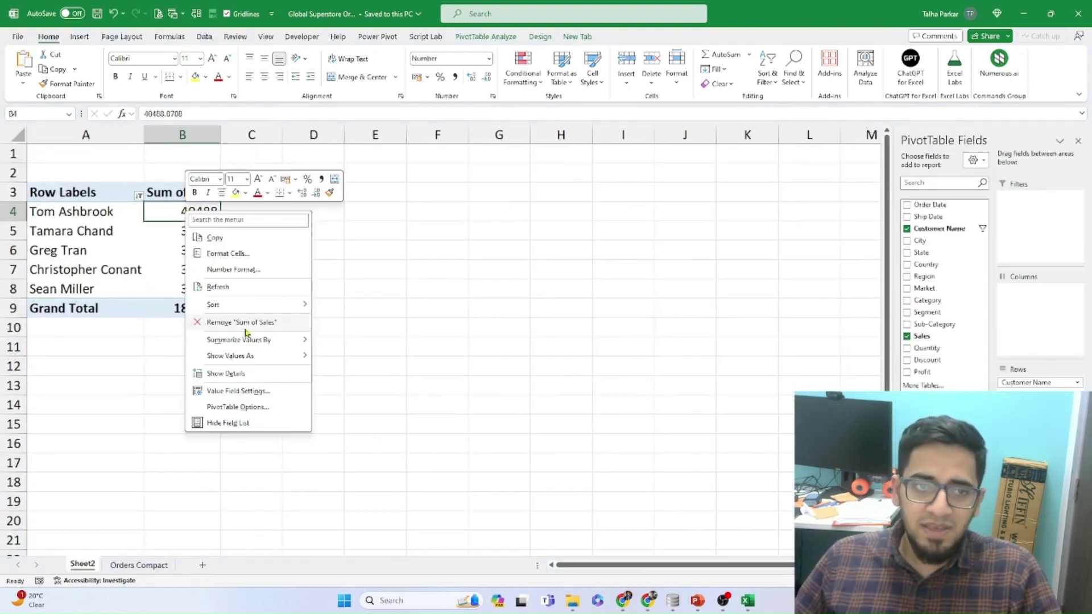
{"action": "left_click", "coordinate": [156, 207]}
{"action": "right_click", "coordinate": [156, 207]}
{"action": "mouse_move", "coordinate": [220, 299]}
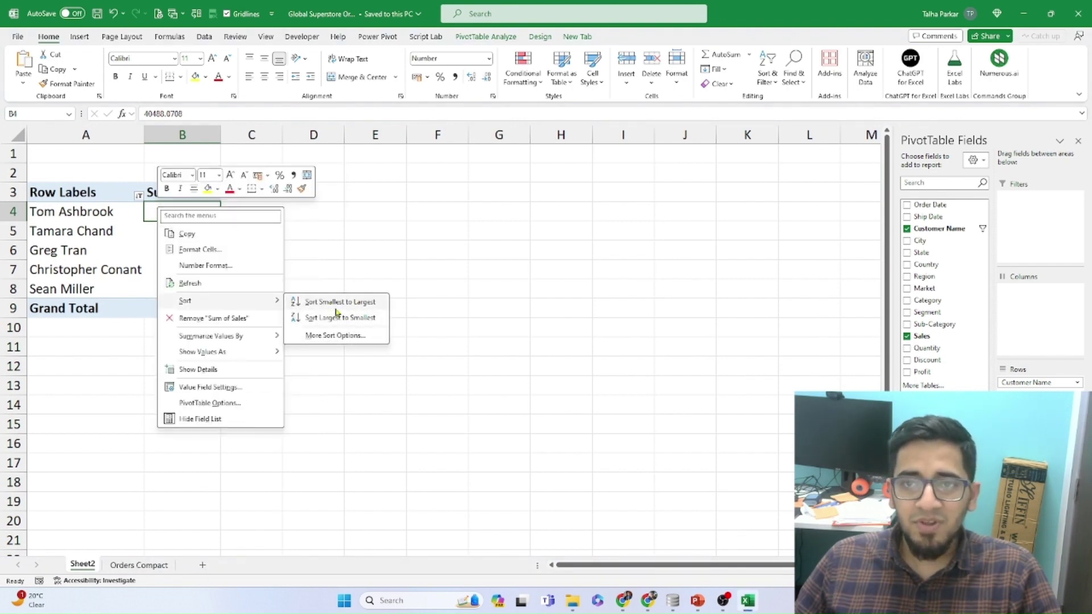
{"action": "left_click", "coordinate": [200, 41]}
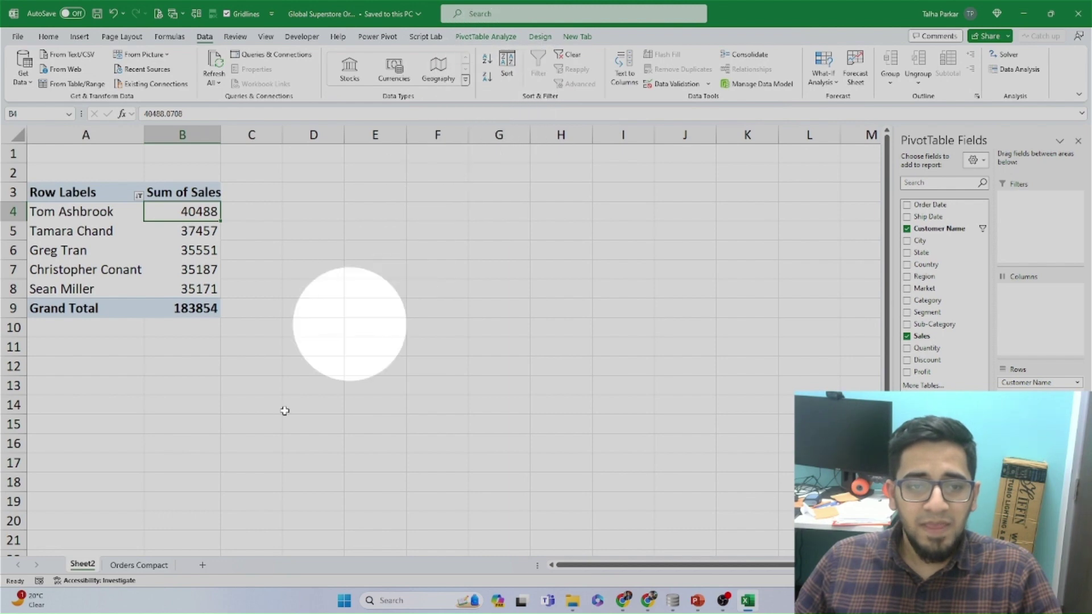
On Orders Compact, toggle the header filters off and on and view Customer Name's Sort by Color options.
{"action": "left_click", "coordinate": [139, 565]}
{"action": "left_click", "coordinate": [226, 320]}
{"action": "key", "text": "ctrl+a"}
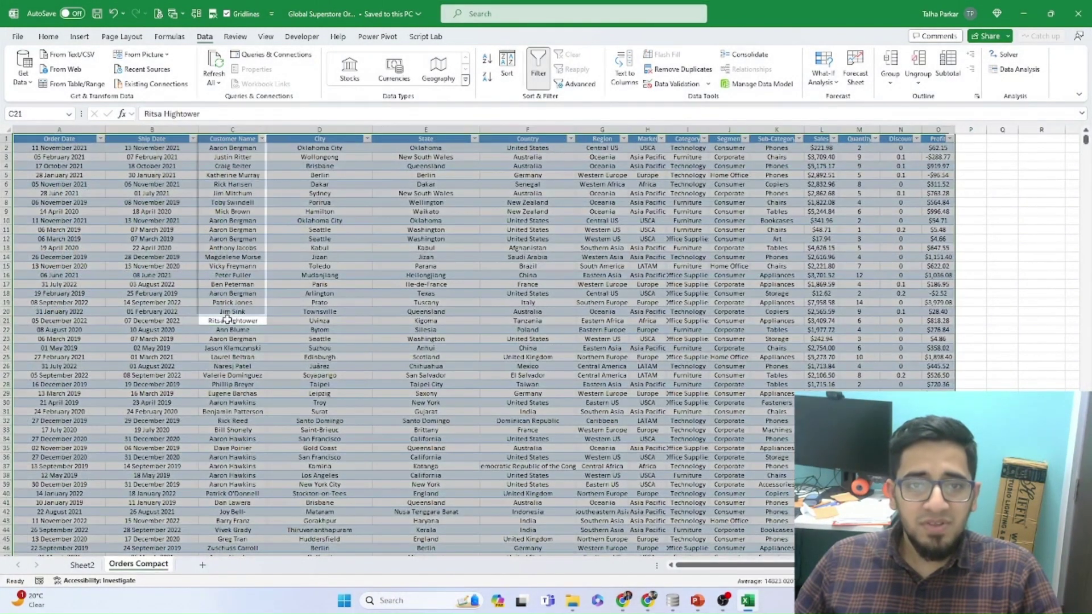
{"action": "key", "text": "ctrl+shift+l"}
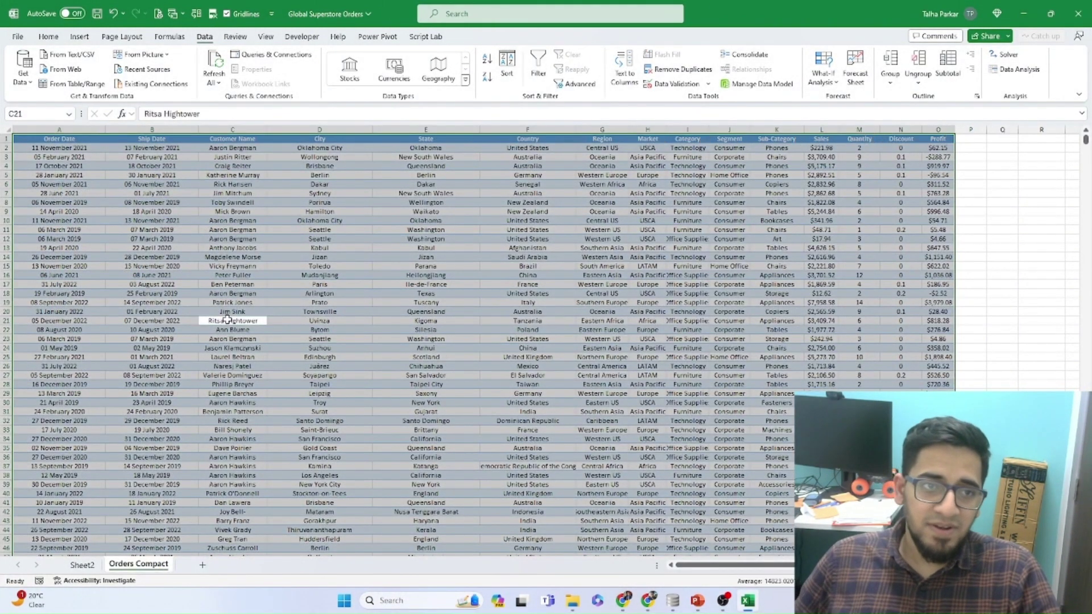
{"action": "key", "text": "ctrl+Home"}
{"action": "key", "text": "ctrl+shift+l"}
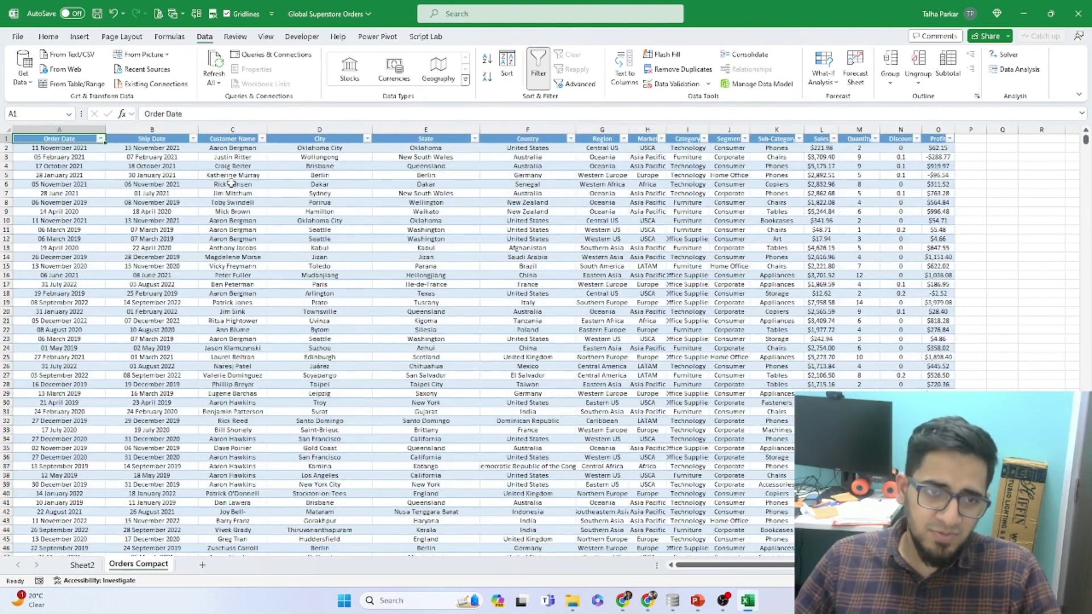
{"action": "left_click", "coordinate": [262, 138]}
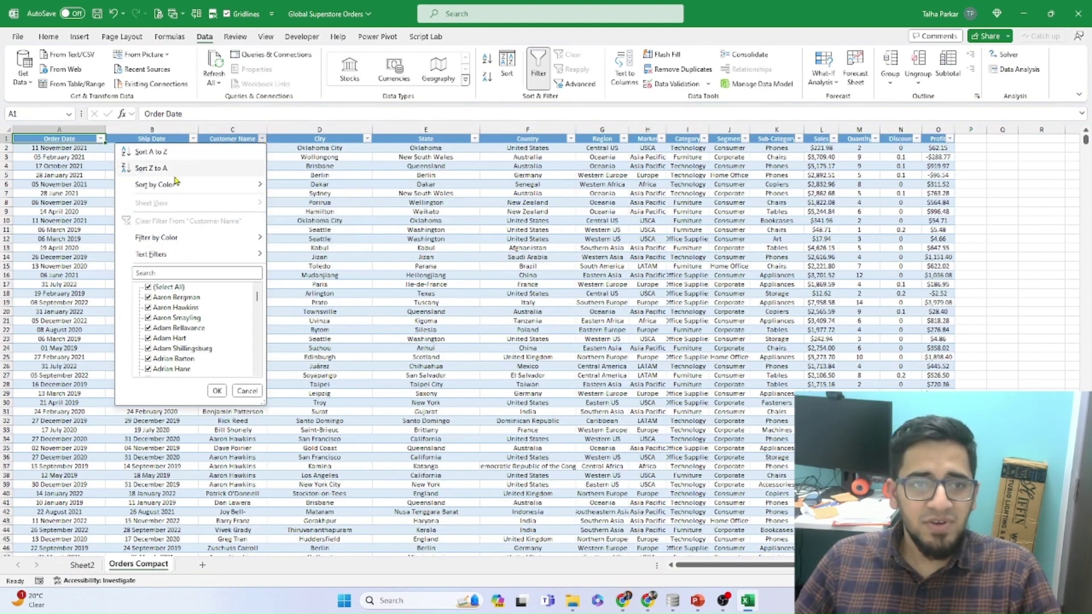
{"action": "mouse_move", "coordinate": [177, 185]}
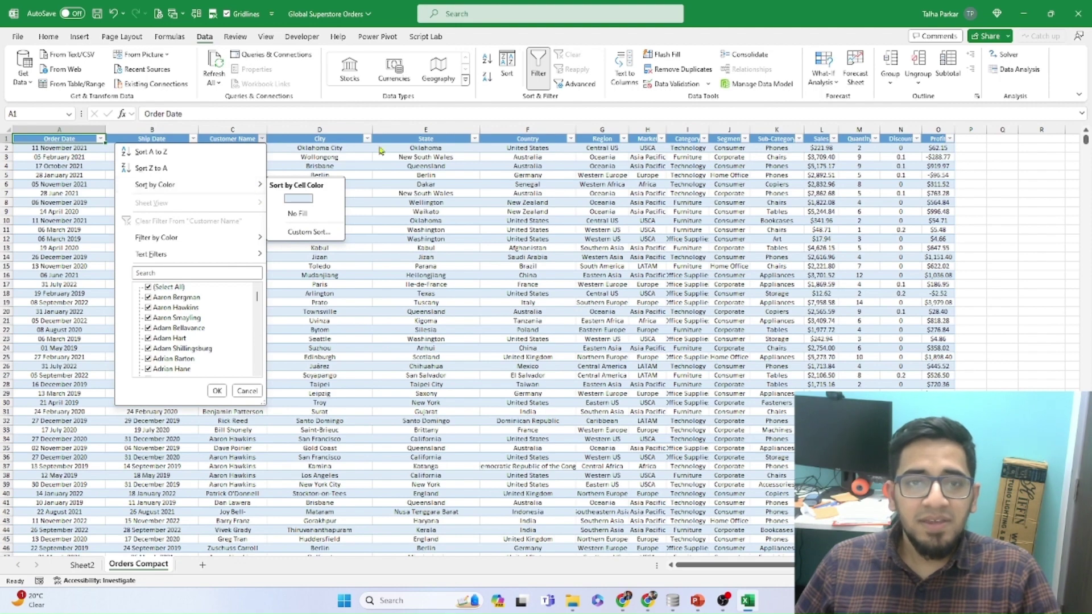
Try sorting the orders by Order Date, newest first and then oldest first.
{"action": "left_click", "coordinate": [506, 77]}
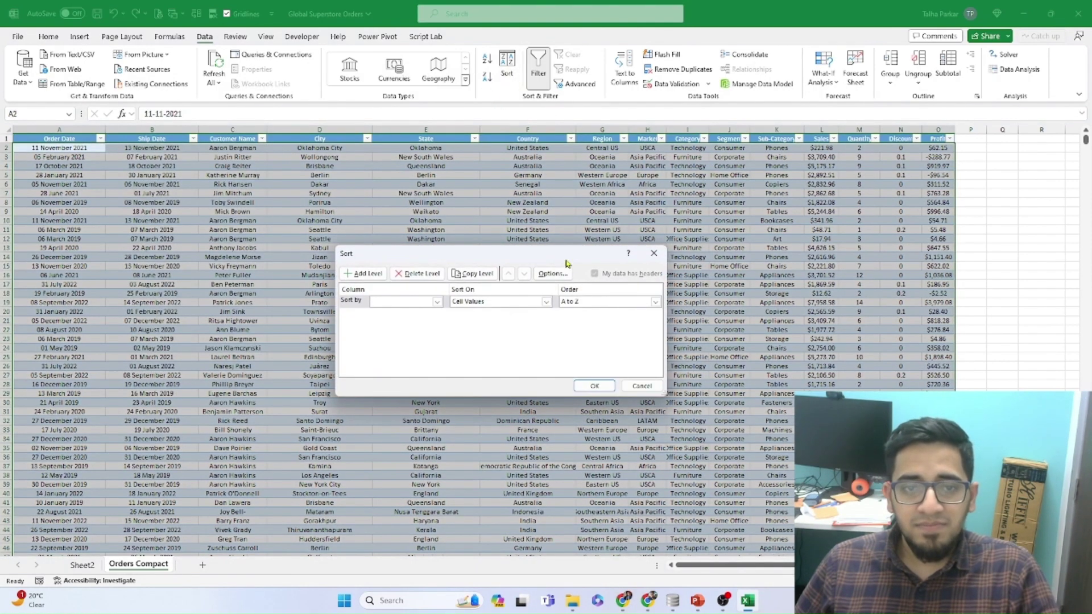
{"action": "key", "text": "Escape"}
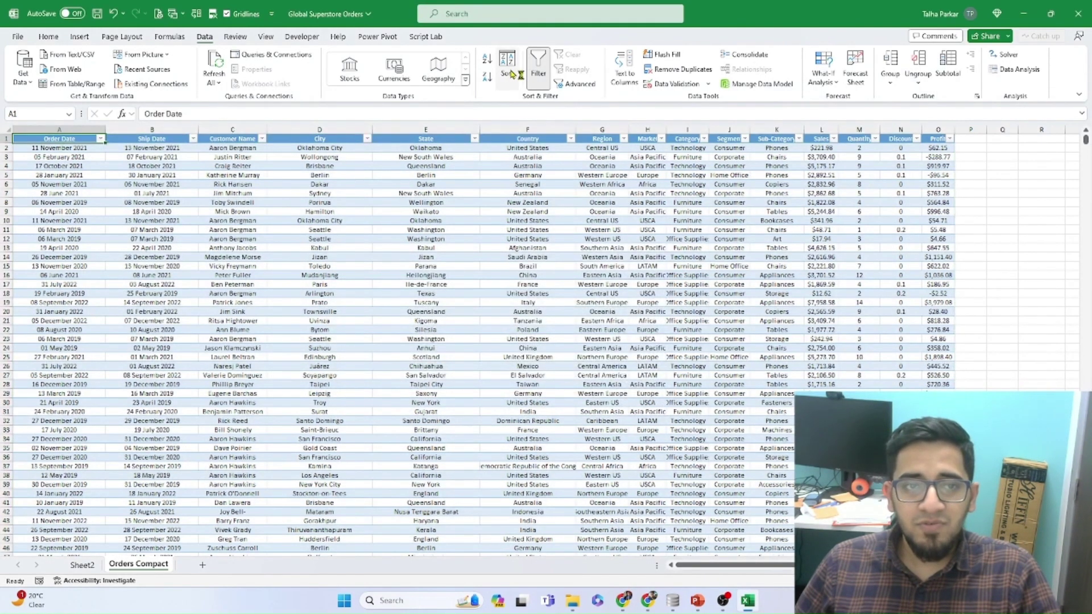
{"action": "left_click", "coordinate": [487, 78]}
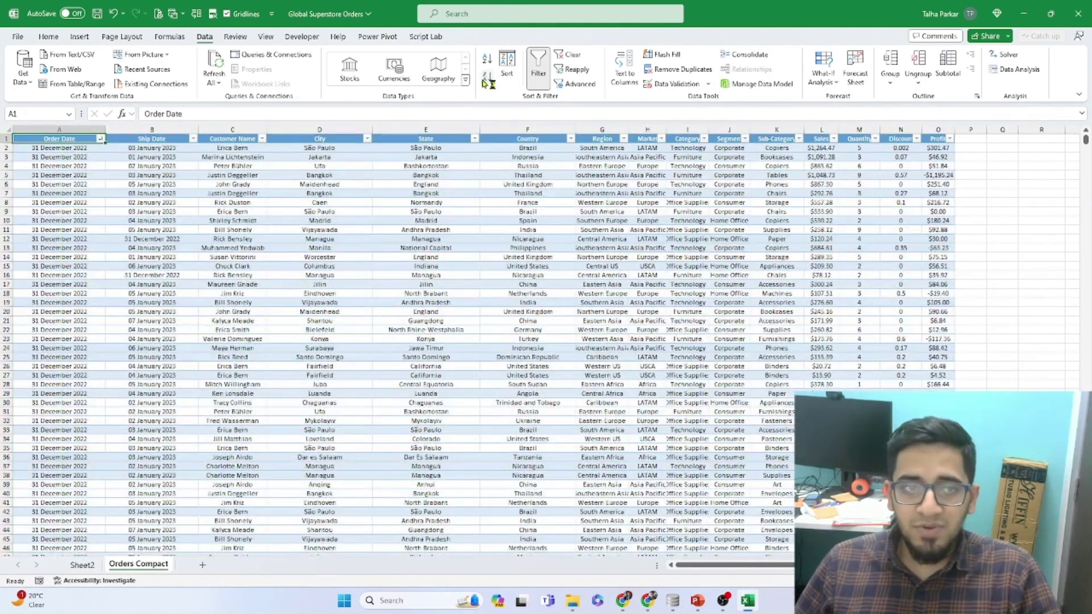
{"action": "left_click", "coordinate": [487, 59]}
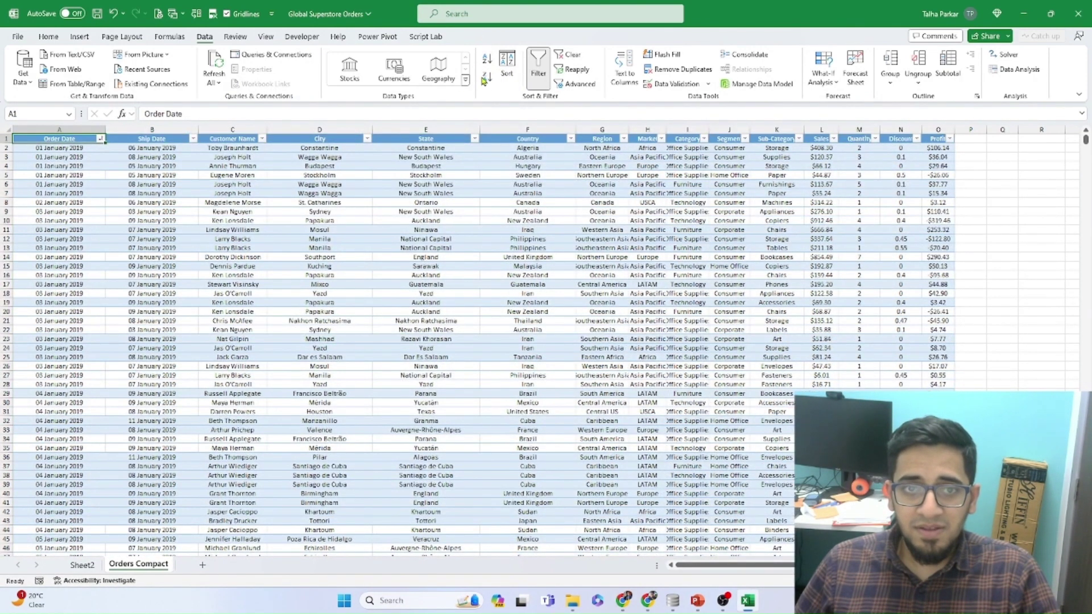
Sort the orders alphabetically by State.
{"action": "left_click", "coordinate": [340, 141]}
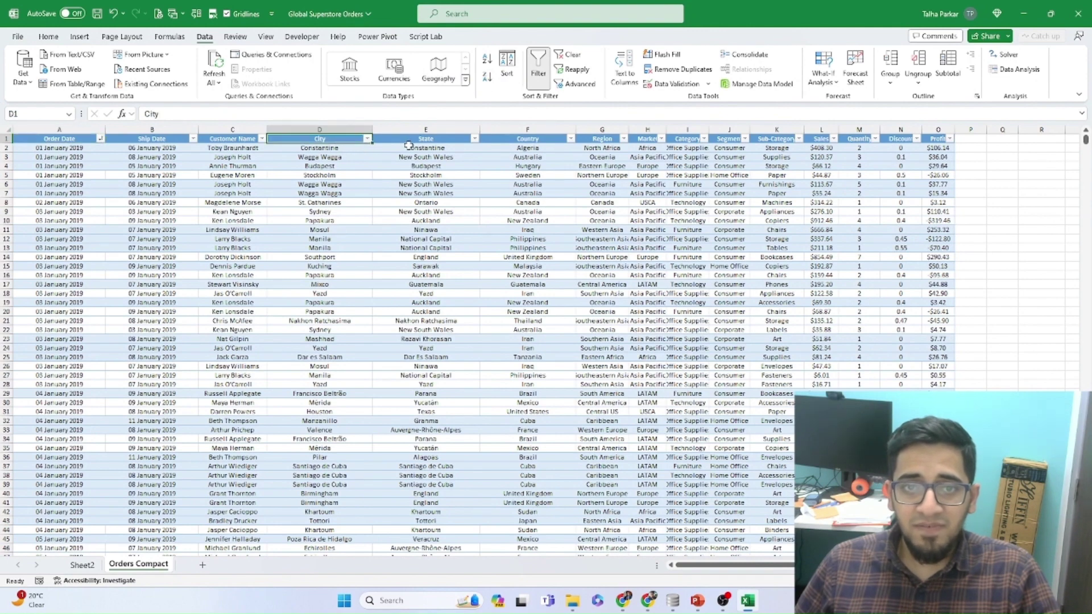
{"action": "left_click", "coordinate": [408, 146]}
{"action": "left_click", "coordinate": [528, 149]}
{"action": "left_click", "coordinate": [457, 147]}
{"action": "left_click", "coordinate": [487, 59]}
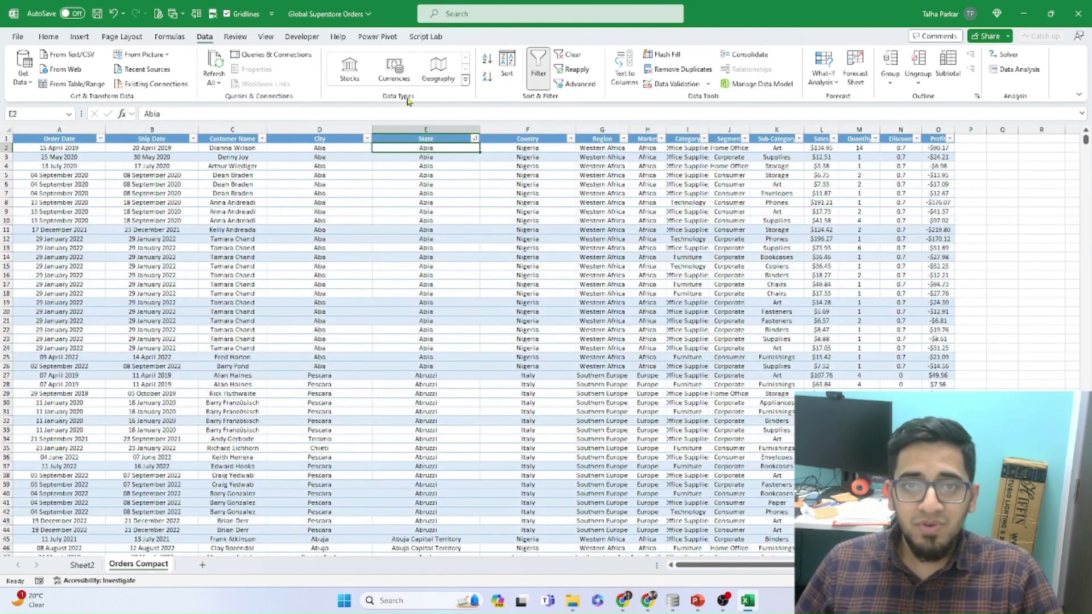
Turn off the header filters and sort the whole table by Order Date, newest first.
{"action": "left_click", "coordinate": [538, 68]}
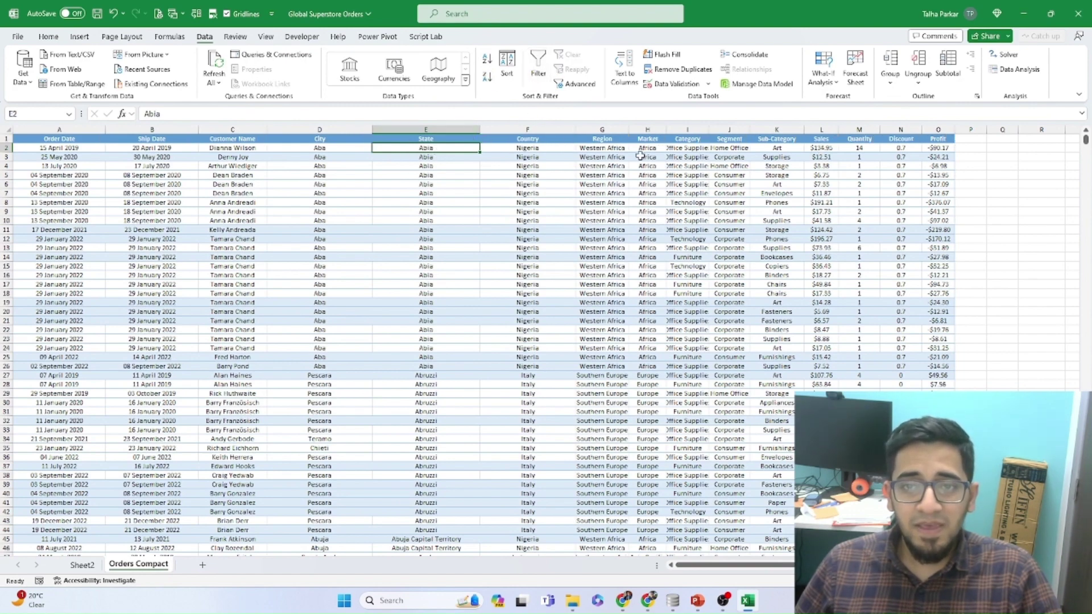
{"action": "left_click", "coordinate": [94, 148]}
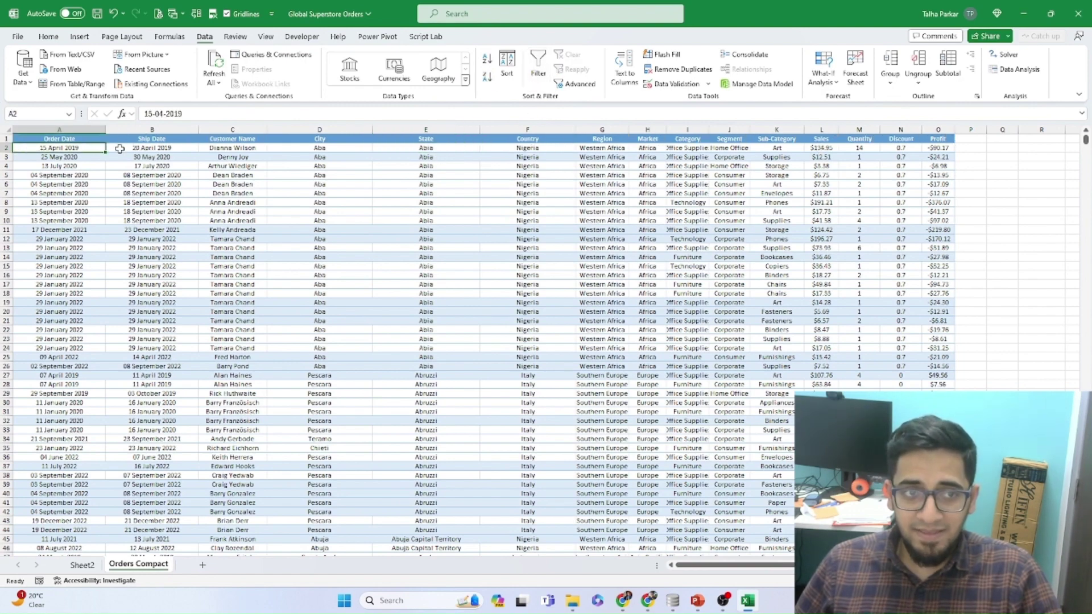
{"action": "key", "text": "ctrl+a"}
{"action": "left_click", "coordinate": [485, 76]}
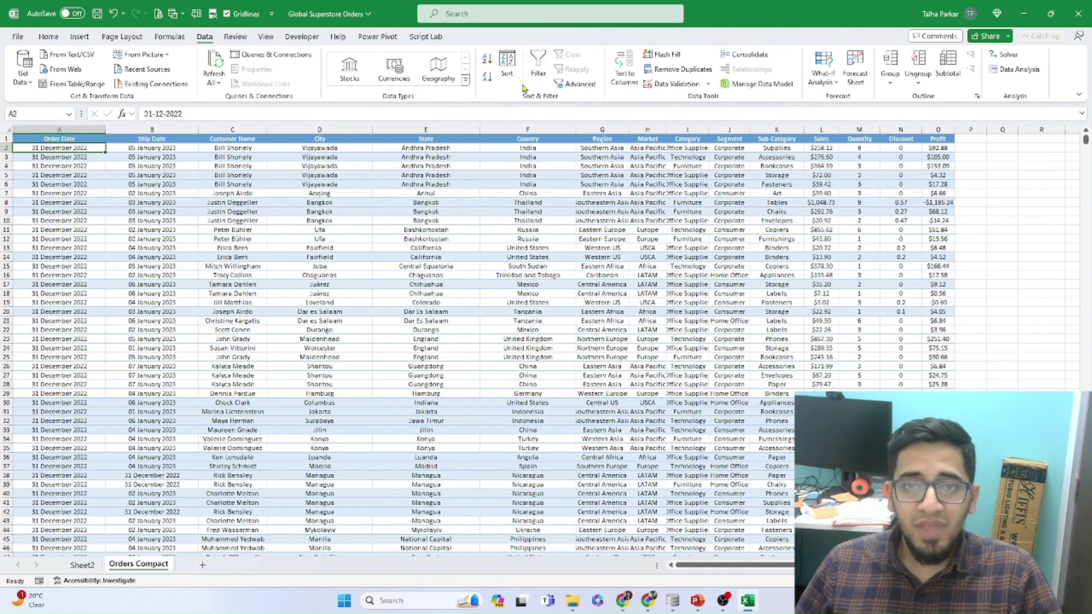
{"action": "left_click", "coordinate": [507, 67]}
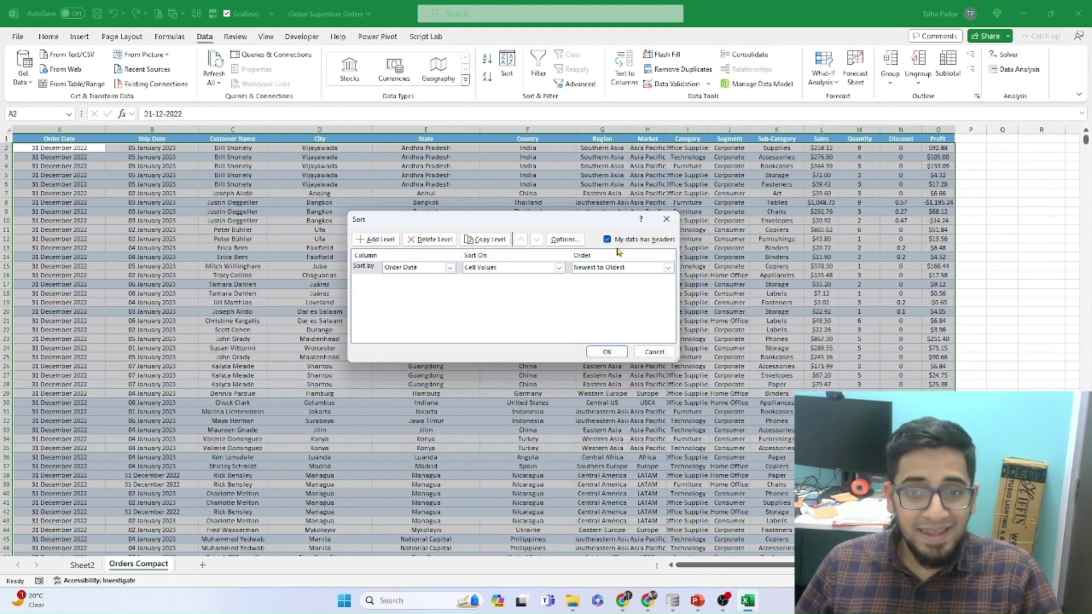
{"action": "left_click", "coordinate": [666, 219]}
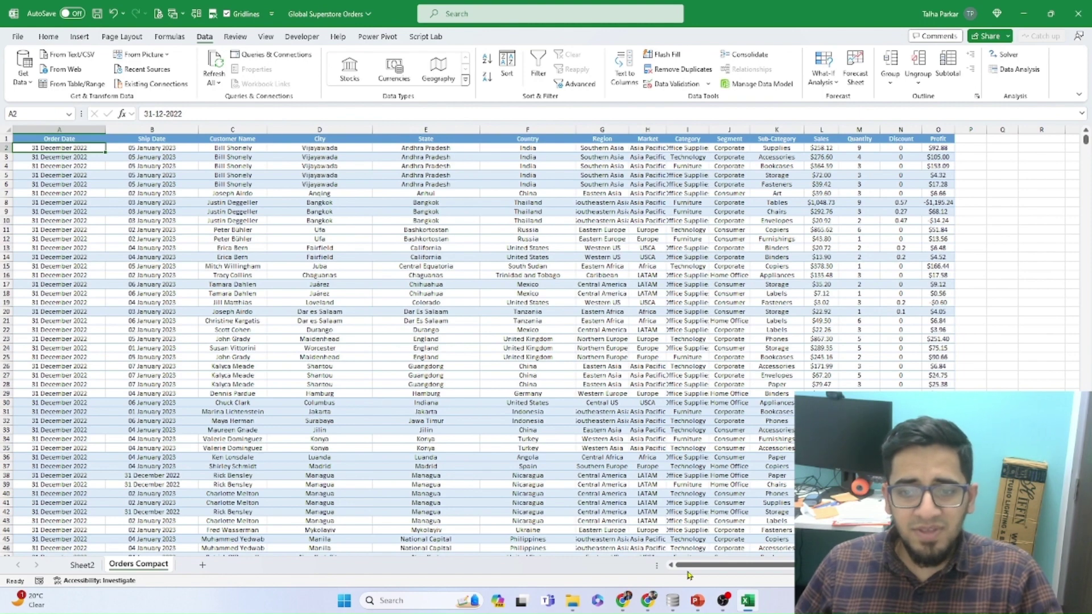
{"action": "left_click", "coordinate": [1007, 148]}
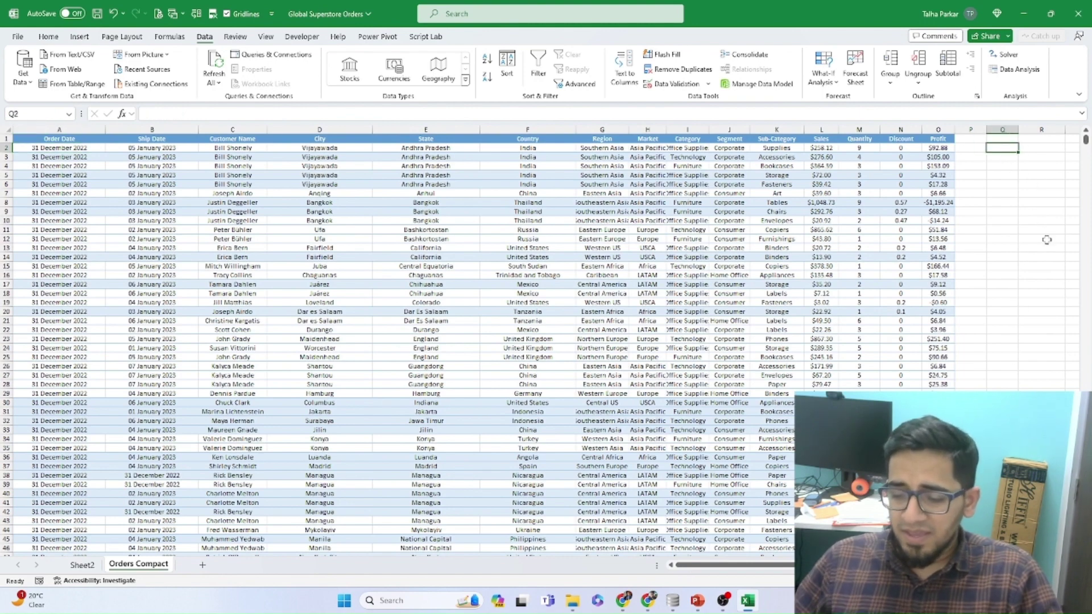
{"action": "type", "text": "="}
{"action": "key", "text": "Escape"}
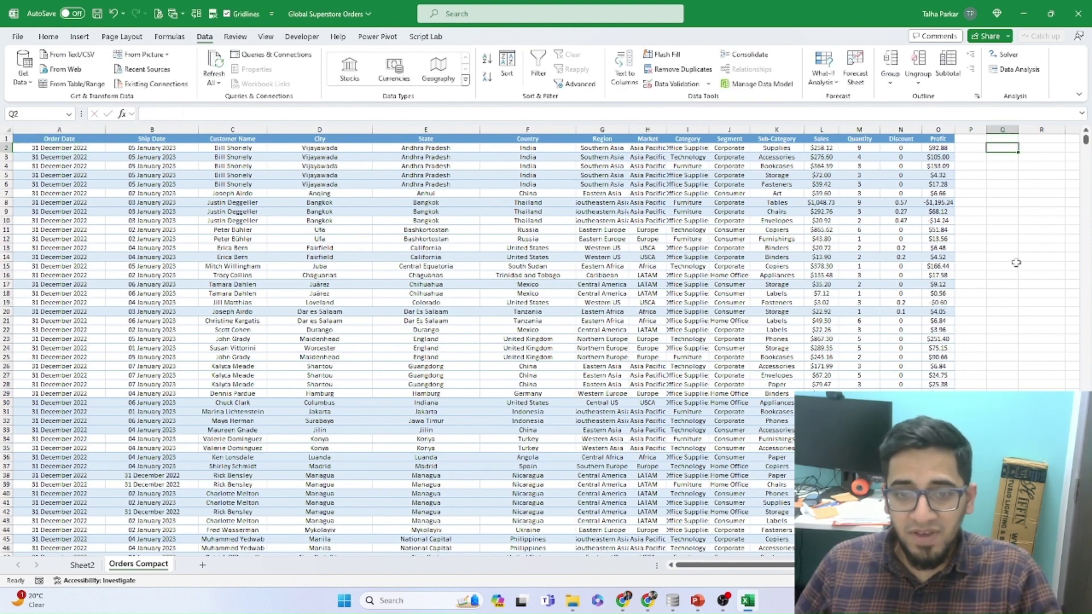
{"action": "scroll", "coordinate": [540, 342], "scroll_direction": "up", "scroll_amount": 5}
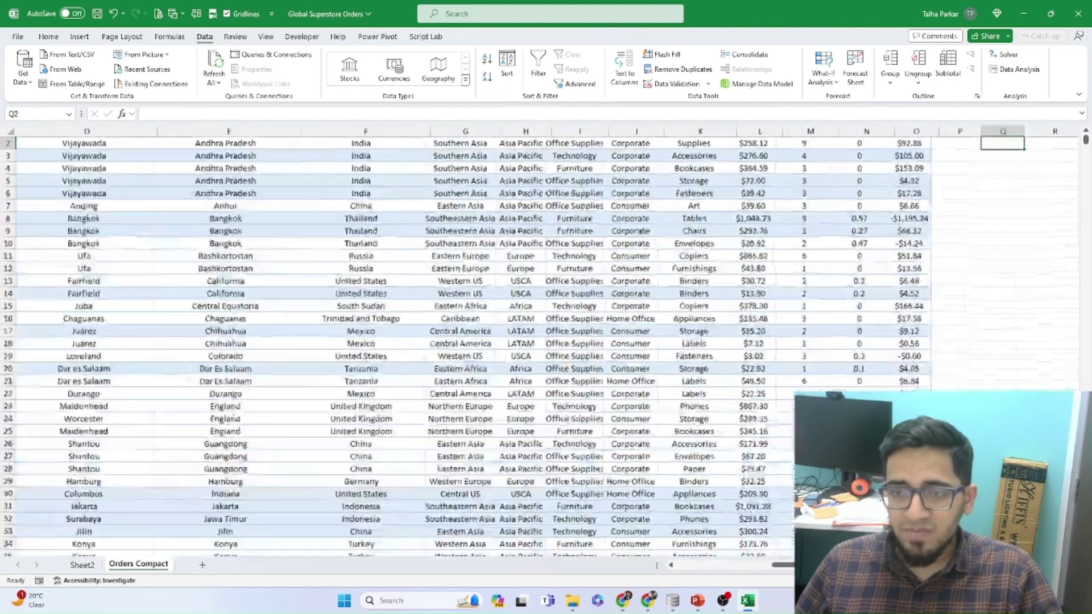
{"action": "scroll", "coordinate": [924, 316], "scroll_direction": "up", "scroll_amount": 2}
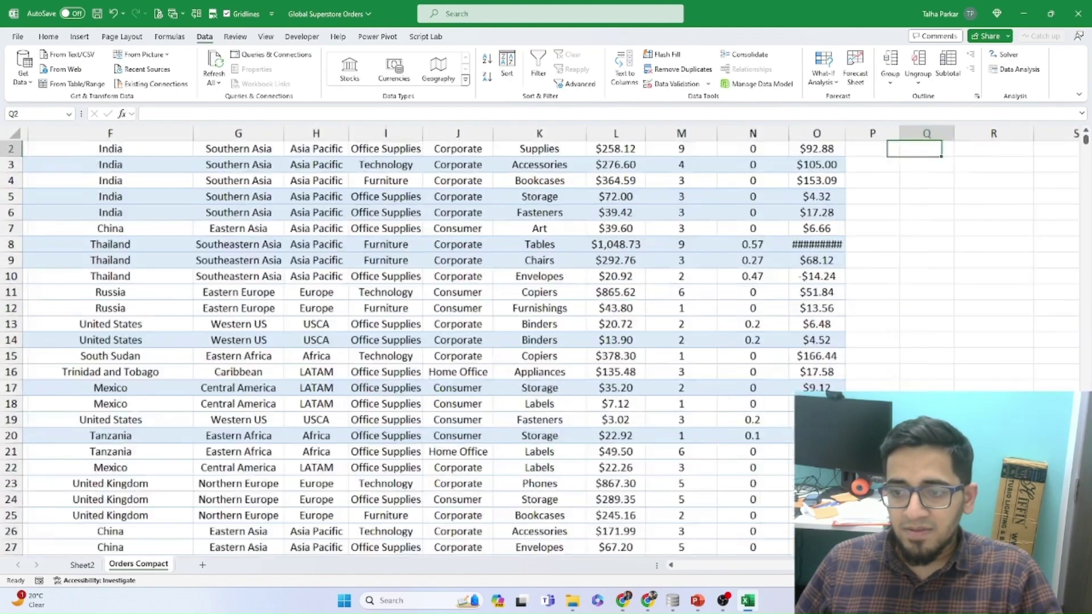
Move to cell R2 in the empty column beside the orders table.
{"action": "scroll", "coordinate": [905, 327], "scroll_direction": "up", "scroll_amount": 1}
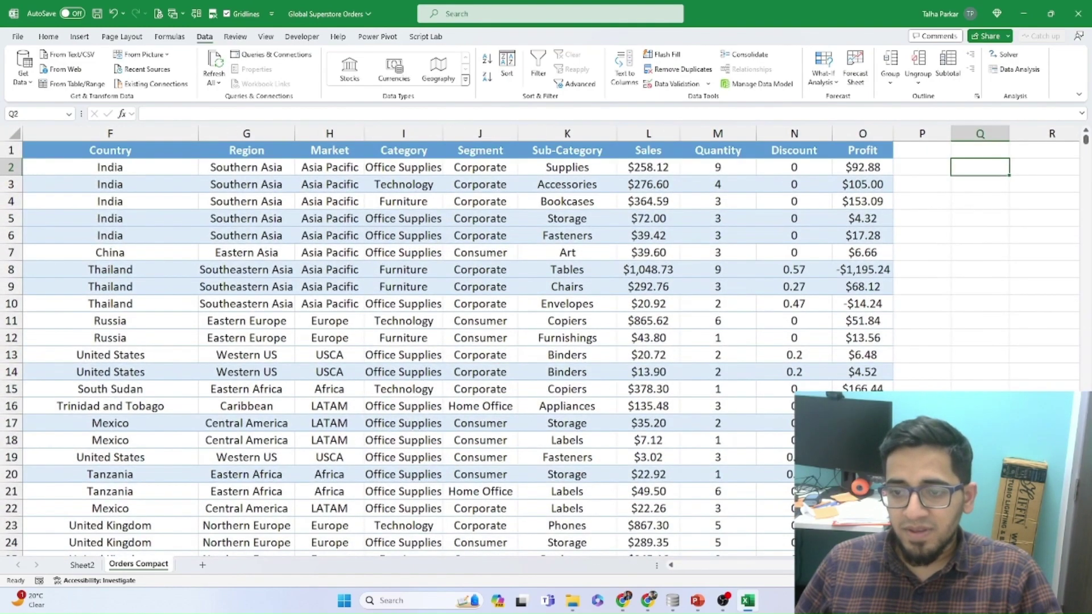
{"action": "left_click", "coordinate": [940, 269]}
{"action": "key", "text": "Right"}
{"action": "key", "text": "Right"}
{"action": "key", "text": "Right"}
{"action": "key", "text": "Right"}
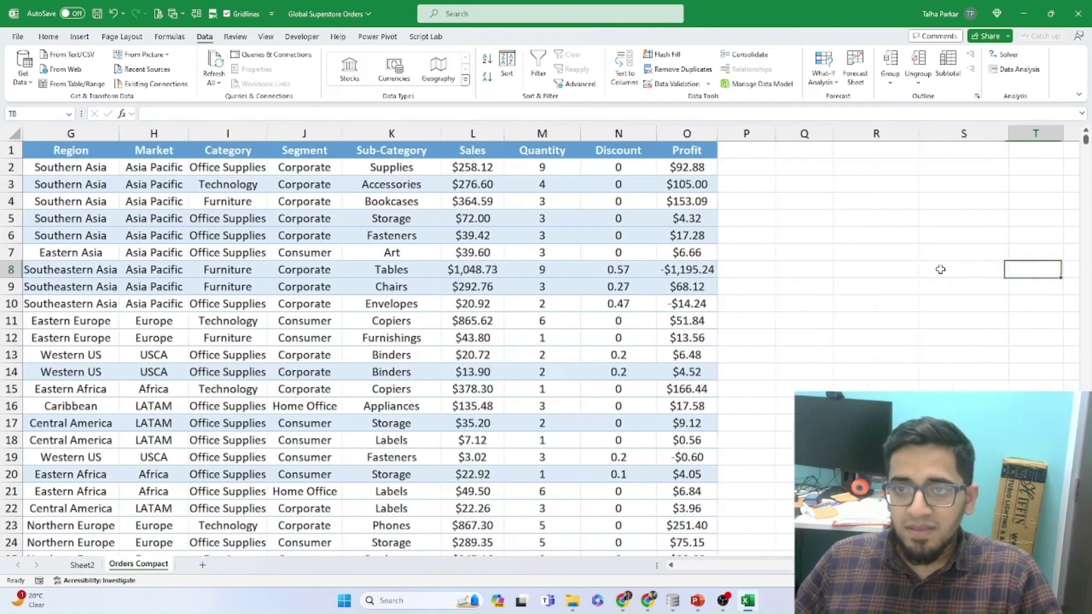
{"action": "key", "text": "Right"}
{"action": "key", "text": "Right"}
{"action": "key", "text": "Right"}
{"action": "key", "text": "Right"}
{"action": "key", "text": "Right"}
{"action": "key", "text": "Right"}
{"action": "key", "text": "Left"}
{"action": "key", "text": "Left"}
{"action": "key", "text": "Left"}
{"action": "key", "text": "Left"}
{"action": "key", "text": "Left"}
{"action": "key", "text": "Left"}
{"action": "key", "text": "Left"}
{"action": "key", "text": "Left"}
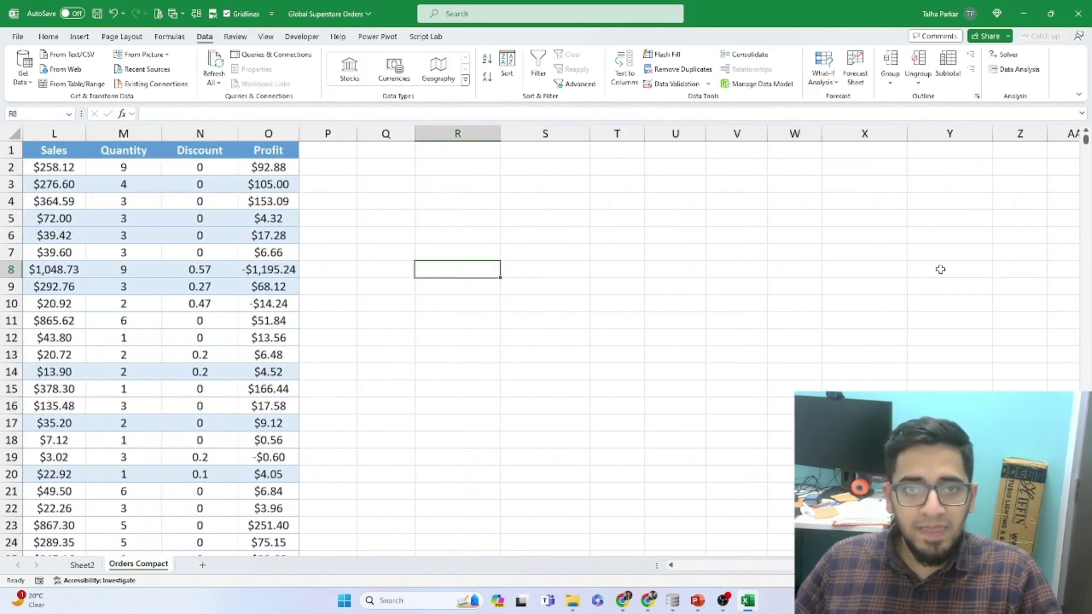
{"action": "key", "text": "ctrl+Up"}
{"action": "type", "text": "=s"}
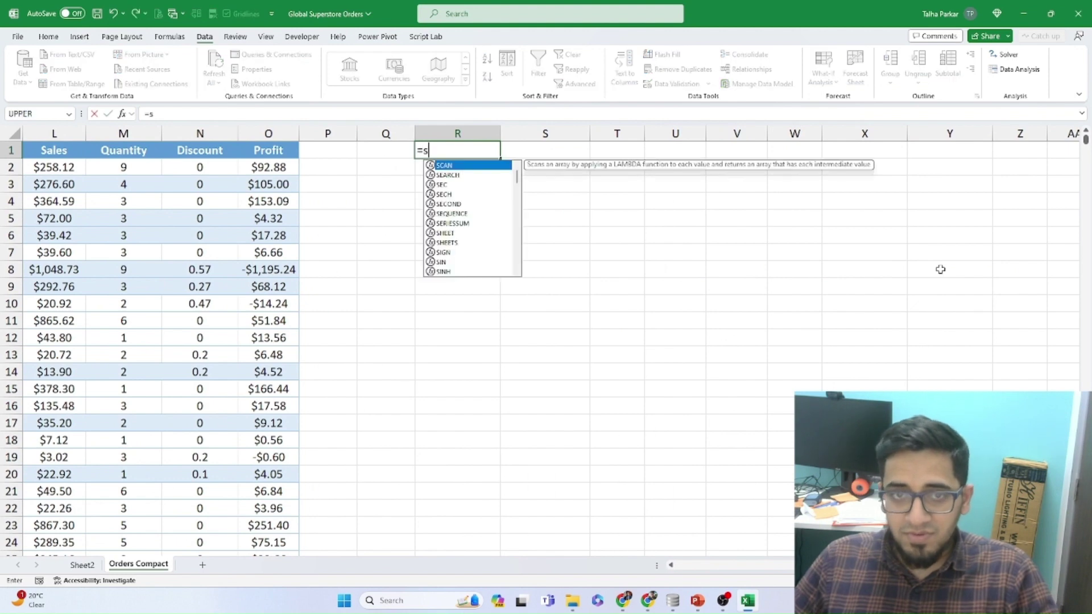
{"action": "key", "text": "Escape"}
{"action": "key", "text": "Down"}
Enter =SORT(C:C,,1) in R2, which returns a #SPILL! error.
{"action": "type", "text": "=so"}
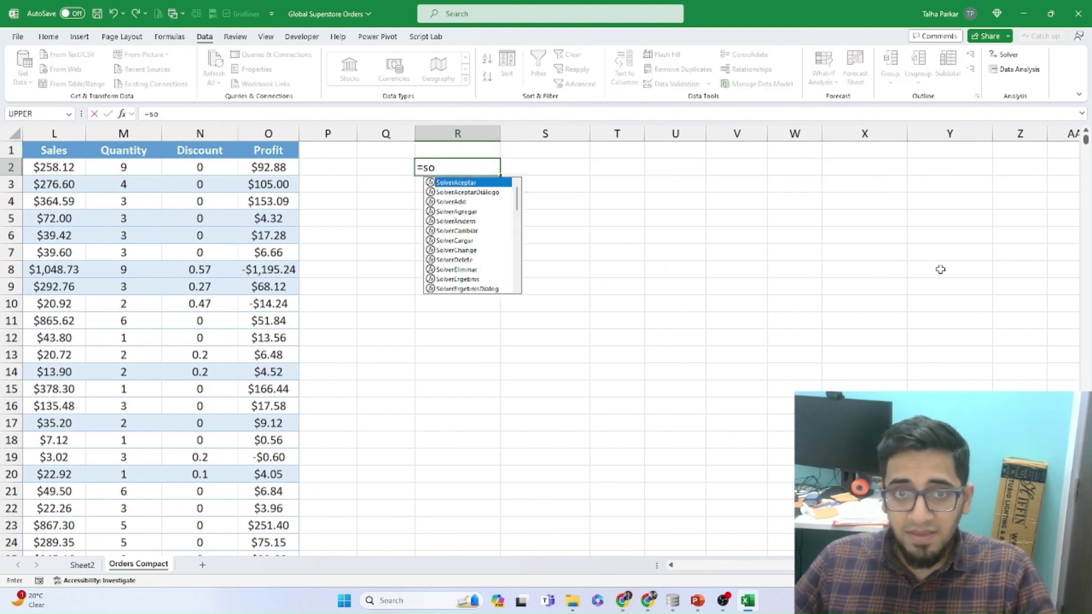
{"action": "type", "text": "rt"}
{"action": "key", "text": "Tab"}
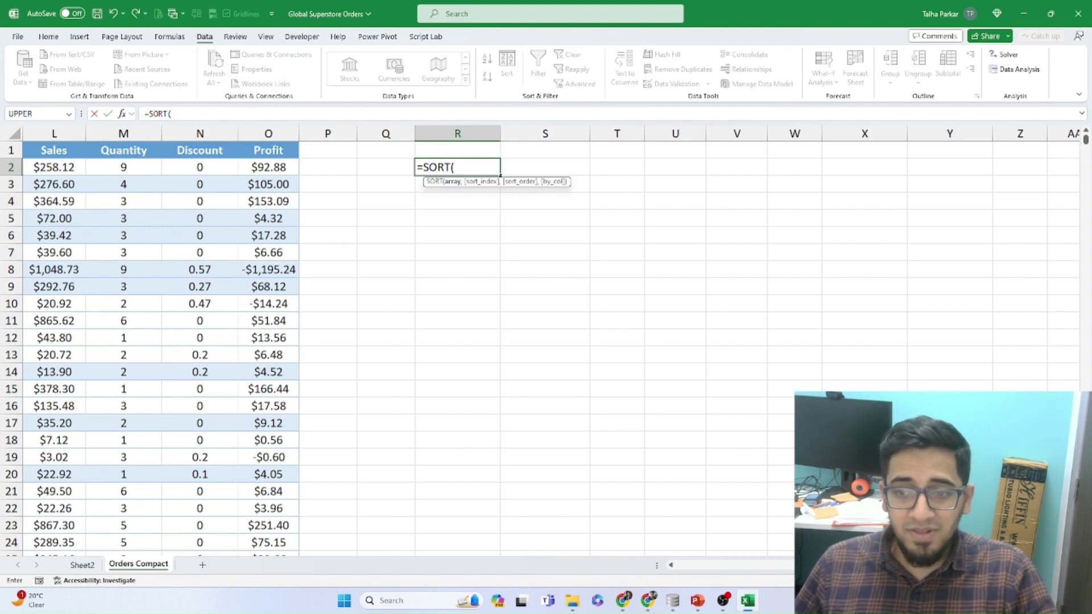
{"action": "scroll", "coordinate": [242, 325], "scroll_direction": "left", "scroll_amount": 5}
{"action": "left_click", "coordinate": [442, 135]}
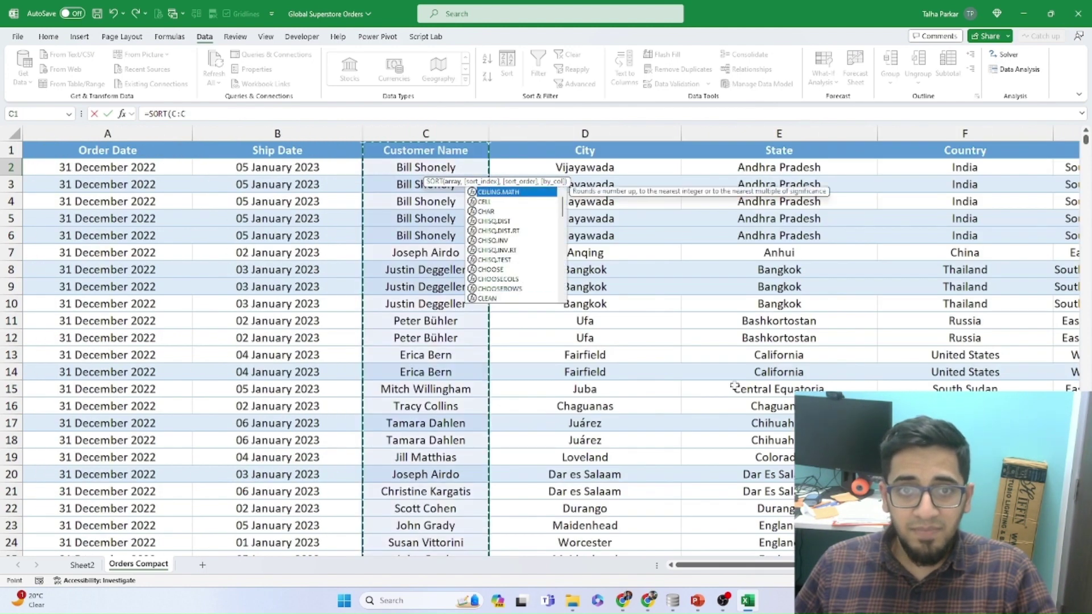
{"action": "type", "text": ","}
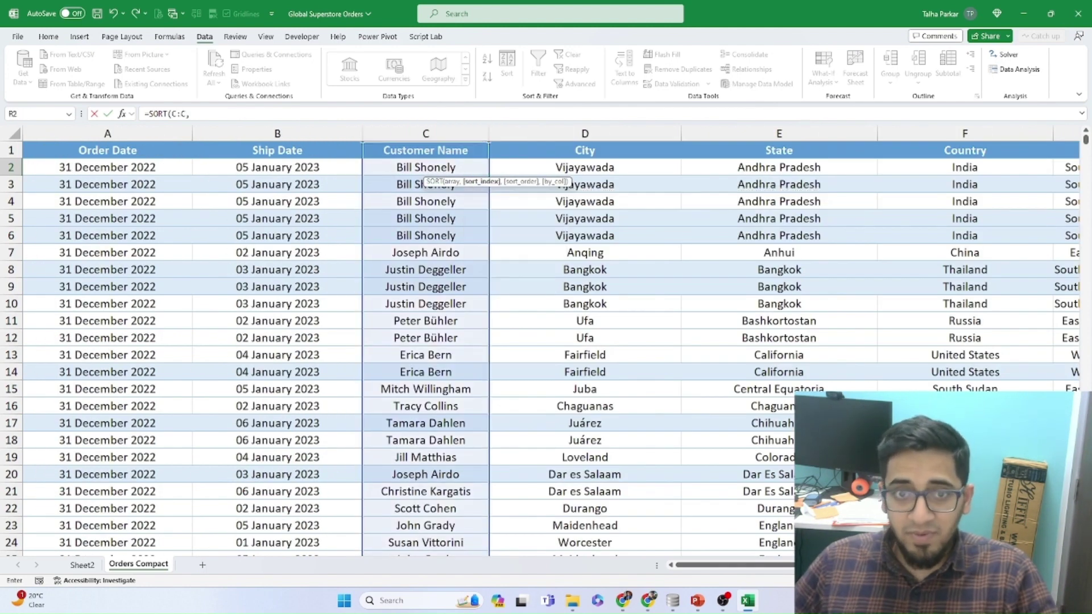
{"action": "scroll", "coordinate": [669, 259], "scroll_direction": "right", "scroll_amount": 5}
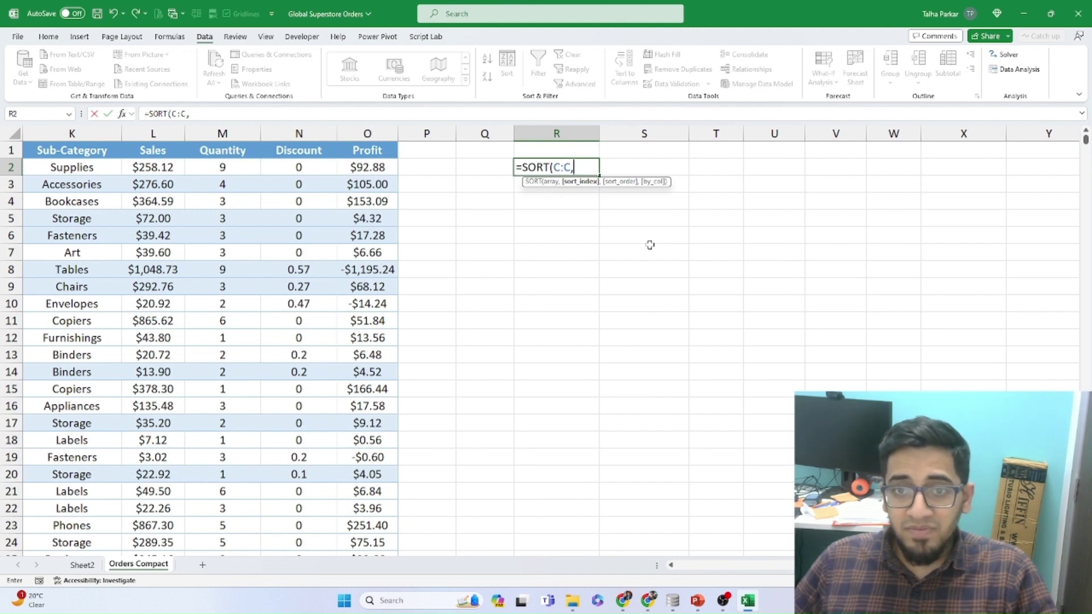
{"action": "type", "text": ","}
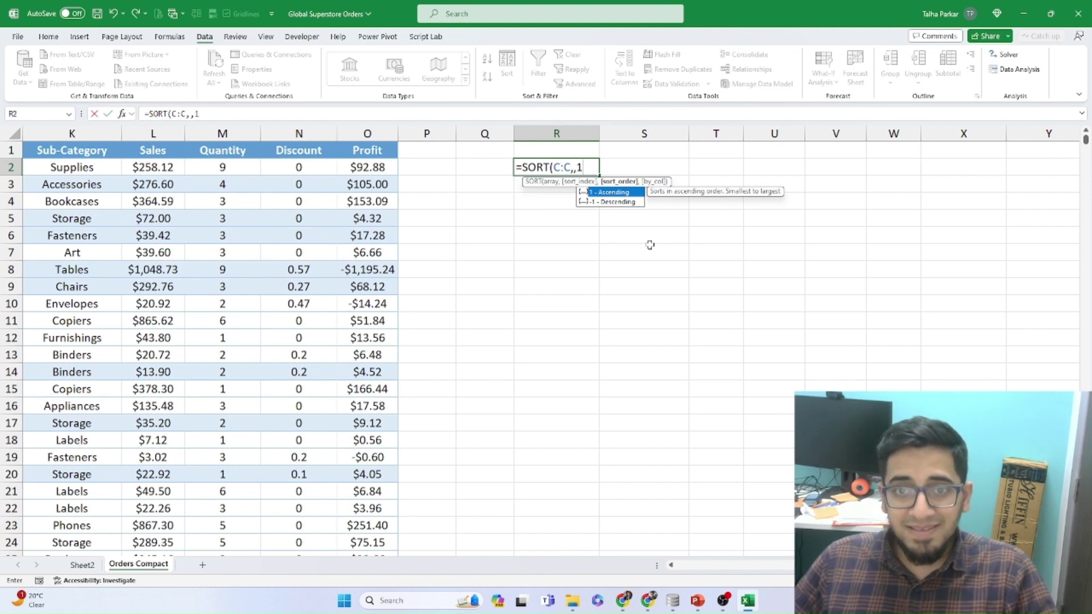
{"action": "type", "text": "1"}
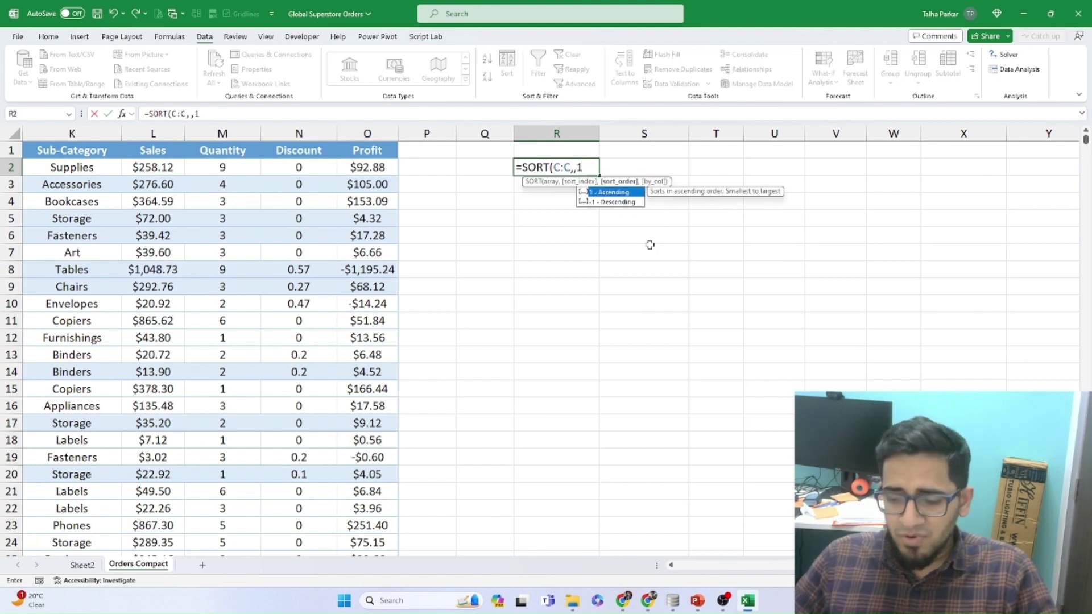
{"action": "type", "text": ")"}
{"action": "key", "text": "ctrl+Return"}
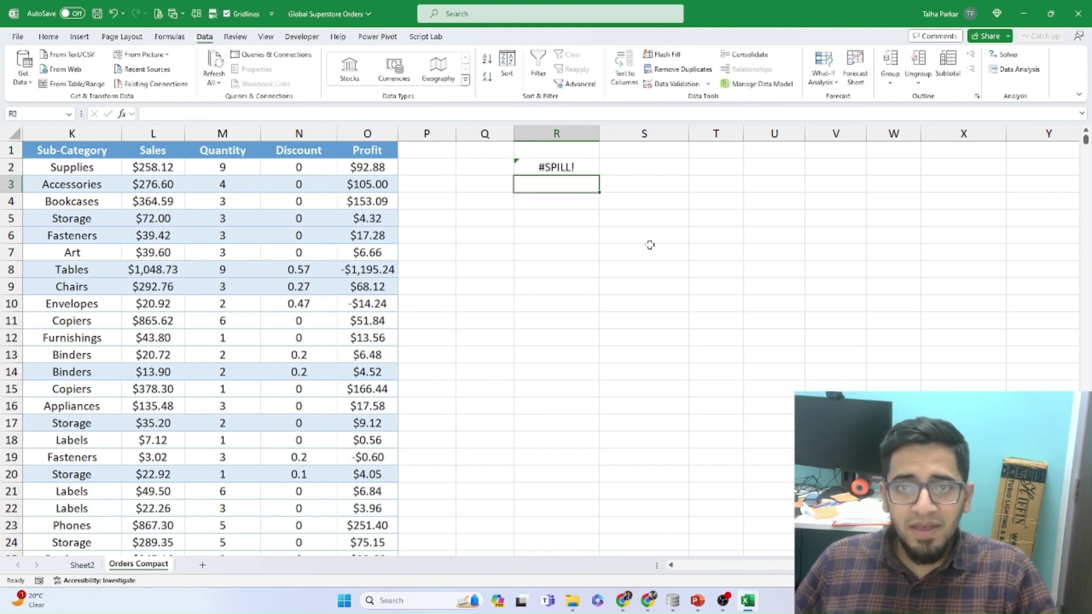
Try changing R2's SORT range to cover columns C to D.
{"action": "double_click", "coordinate": [587, 166]}
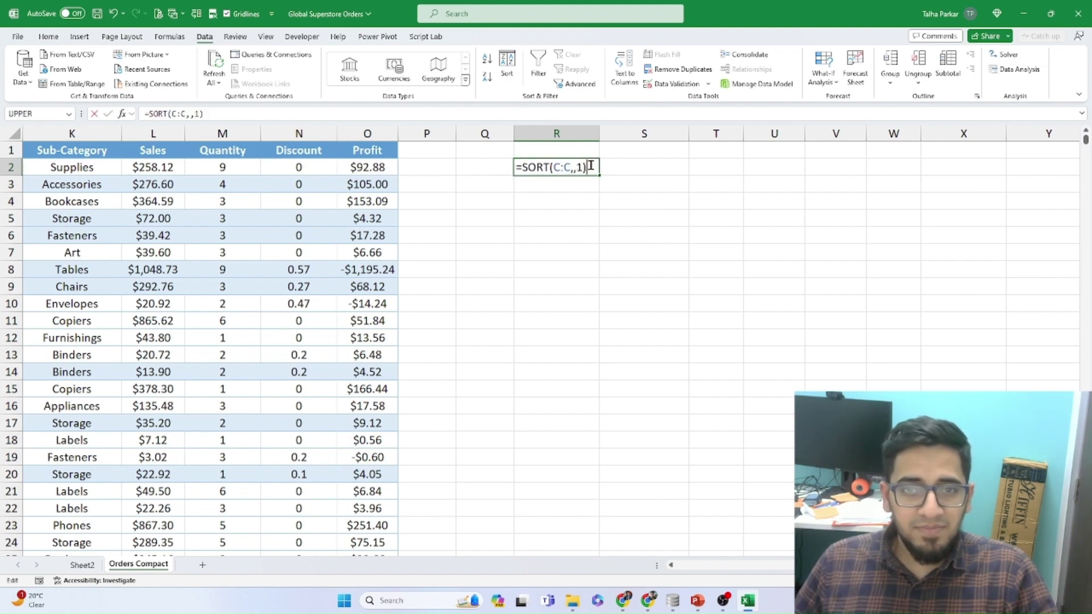
{"action": "key", "text": "Left"}
{"action": "key", "text": "Left"}
{"action": "key", "text": "Left"}
{"action": "key", "text": "Left"}
{"action": "key", "text": "BackSpace"}
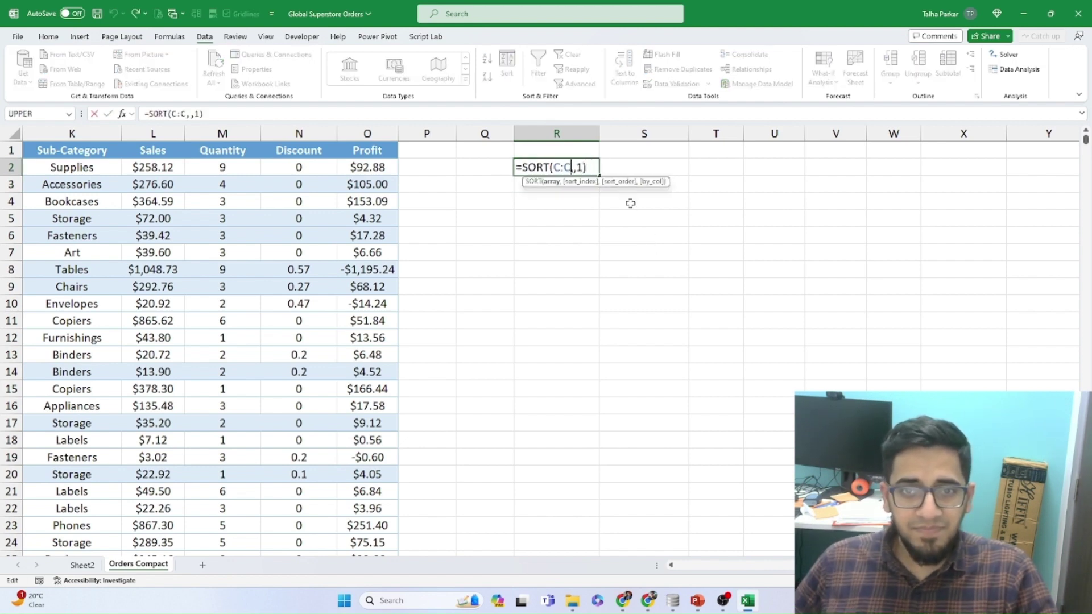
{"action": "type", "text": "D"}
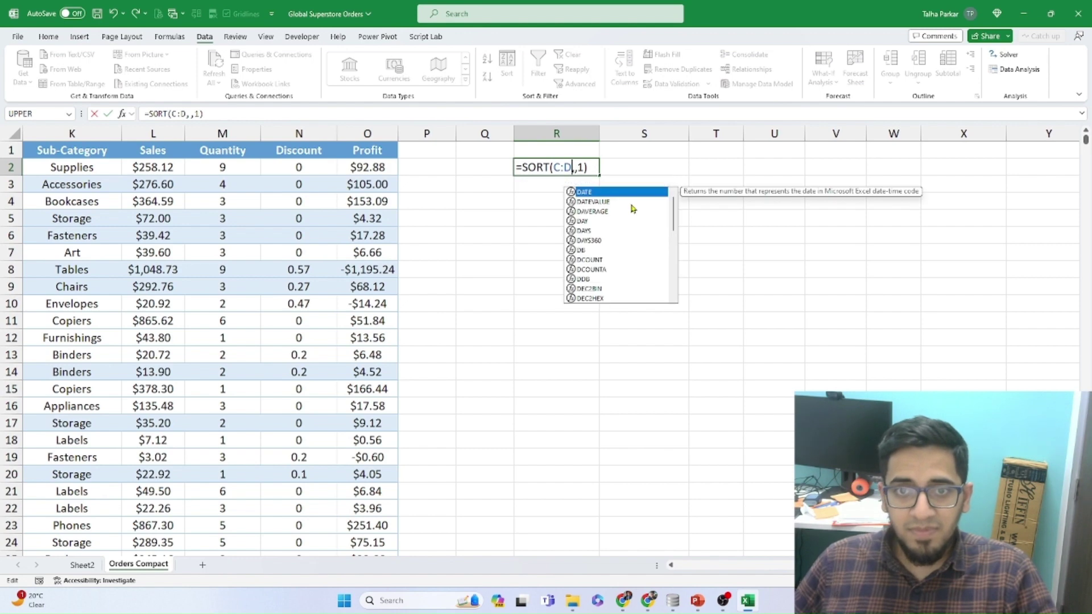
{"action": "key", "text": "ctrl+Return"}
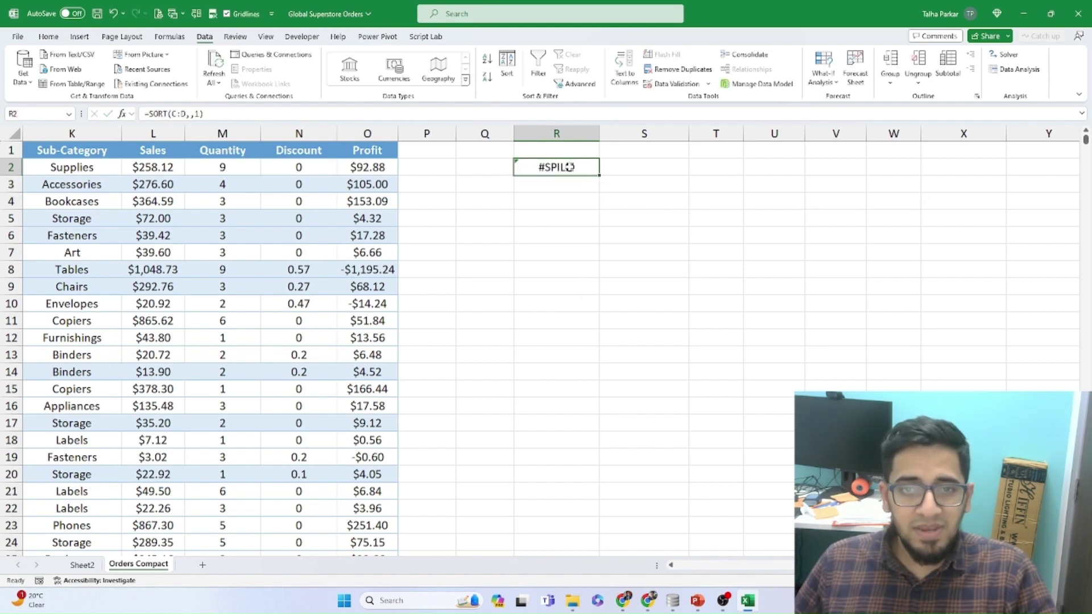
Correct the range so =SORT(C2:C10,,1) spills nine names A to Z down R2:R10.
{"action": "double_click", "coordinate": [572, 167]}
{"action": "left_click", "coordinate": [563, 167]}
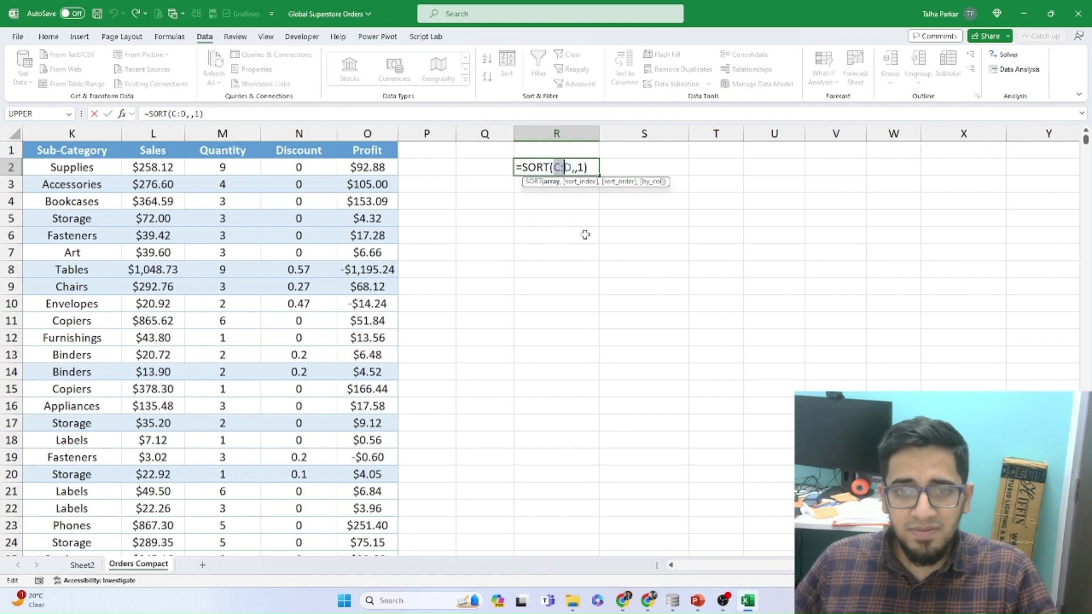
{"action": "key", "text": "Left"}
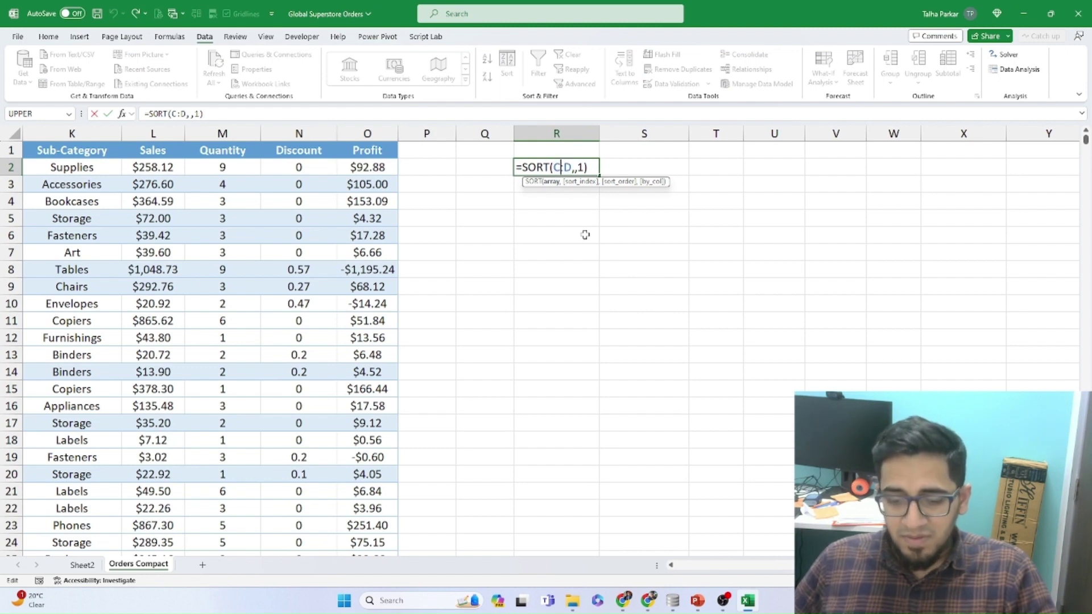
{"action": "type", "text": "2"}
{"action": "key", "text": "Right"}
{"action": "key", "text": "Delete"}
{"action": "type", "text": "C10"}
{"action": "key", "text": "Right"}
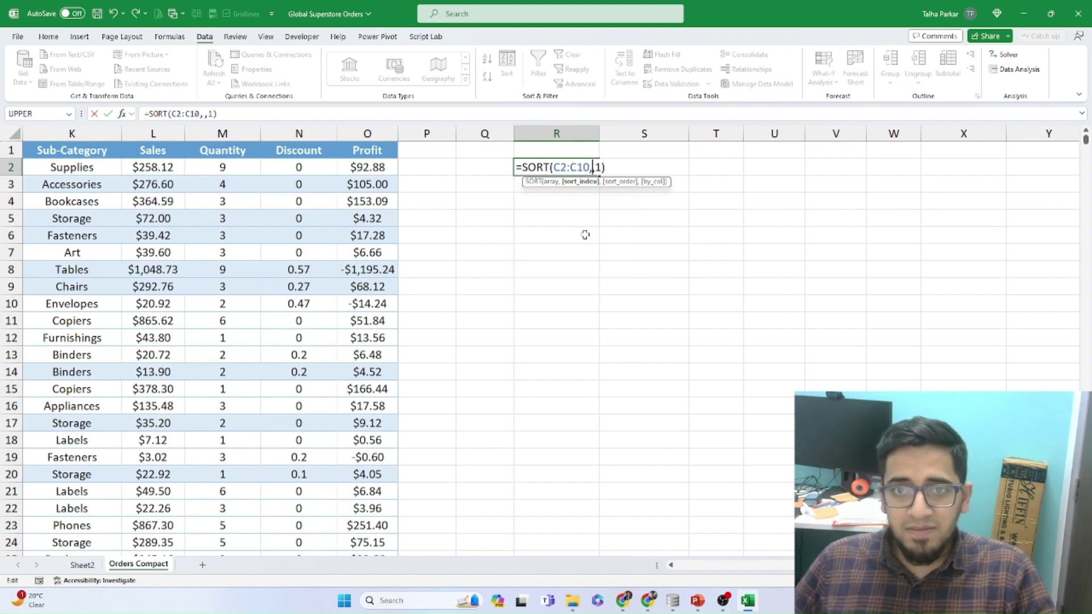
{"action": "key", "text": "Right"}
{"action": "key", "text": "Right"}
{"action": "key", "text": "Right"}
{"action": "key", "text": "ctrl+Return"}
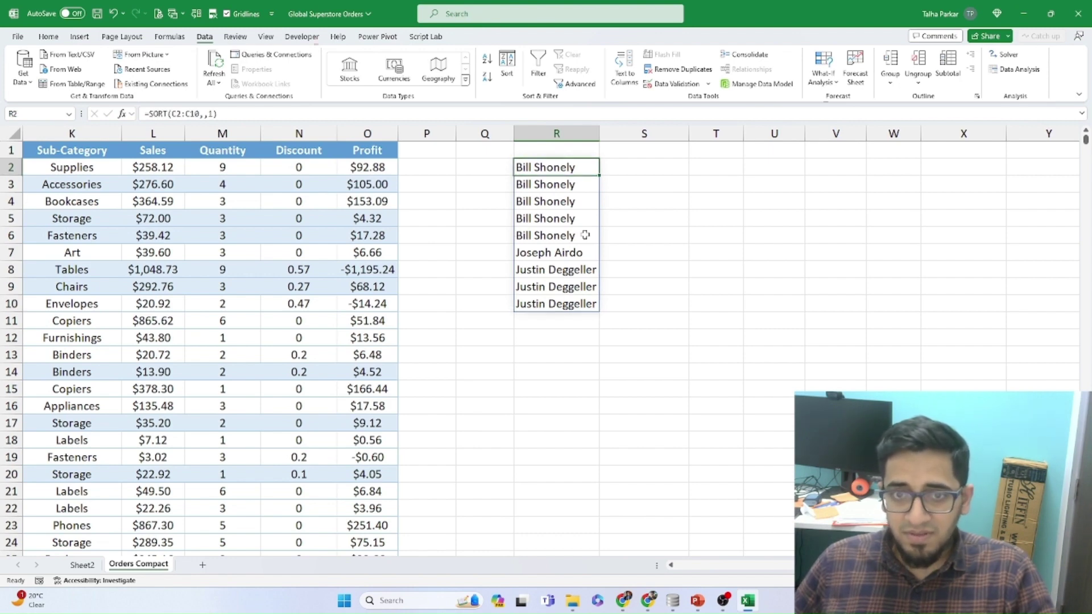
Try sort order 2 in R2's formula, then undo the resulting #VALUE! error.
{"action": "key", "text": "F2"}
{"action": "key", "text": "BackSpace"}
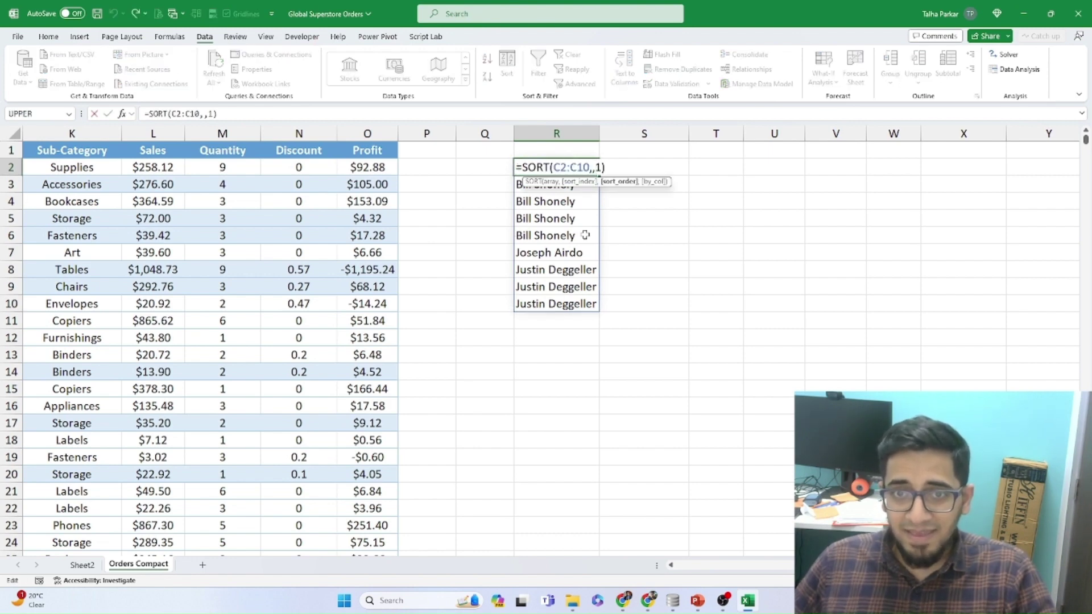
{"action": "type", "text": "2"}
{"action": "key", "text": "Return"}
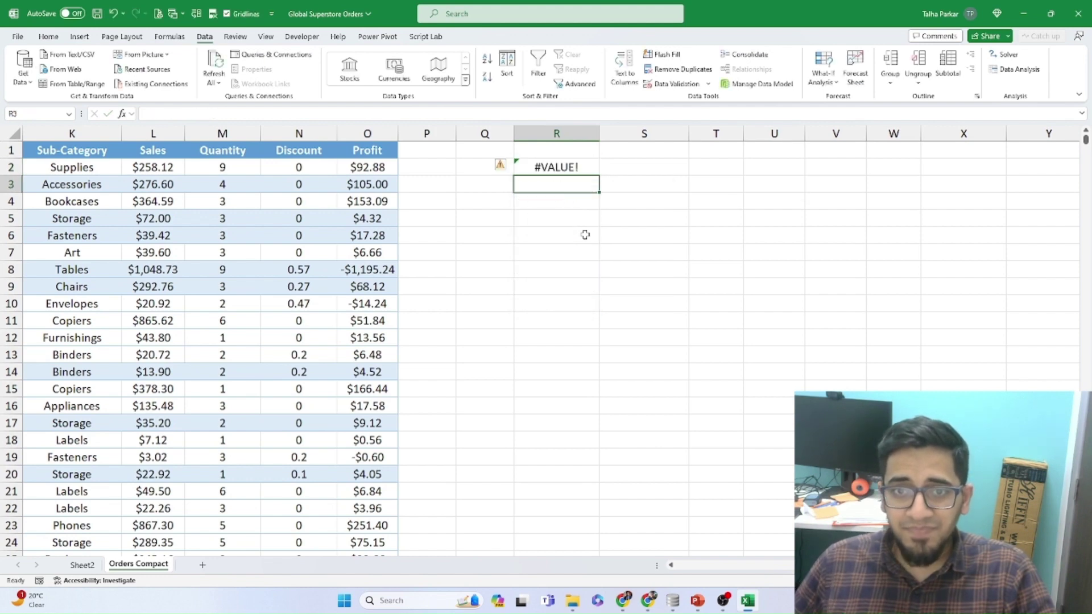
{"action": "key", "text": "ctrl+z"}
Change the sort order to -1 so =SORT(C2:C10,,-1) lists the names Z to A.
{"action": "key", "text": "F2"}
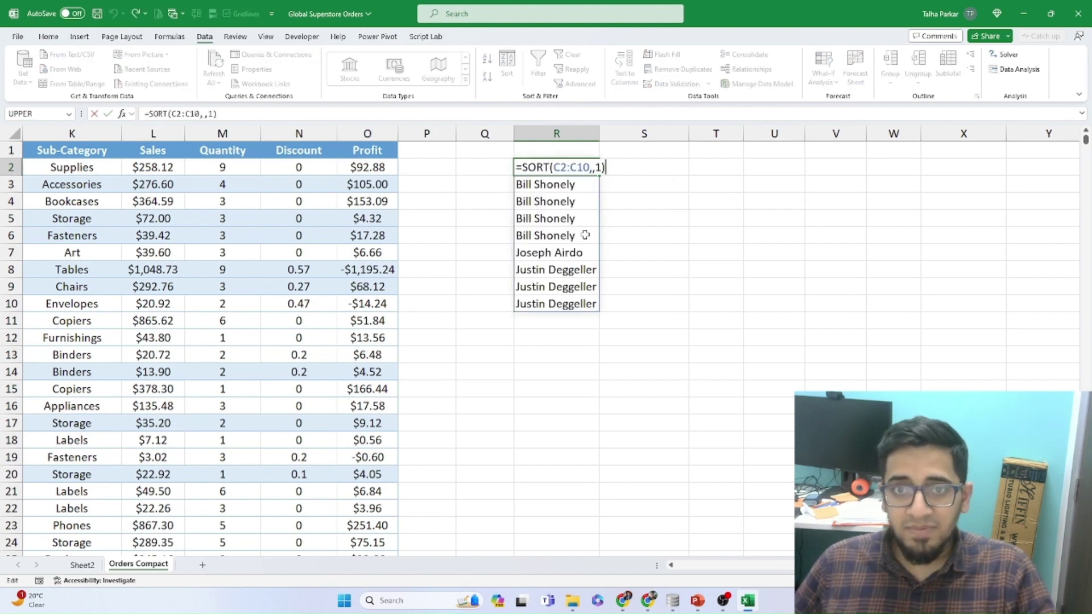
{"action": "key", "text": "BackSpace"}
{"action": "type", "text": "-1"}
{"action": "key", "text": "Return"}
{"action": "key", "text": "Up"}
{"action": "key", "text": "ctrl+shift+Down"}
{"action": "key", "text": "ctrl+shift+Up"}
Move the active cell to S2, beside the sorted list.
{"action": "key", "text": "ctrl+Down"}
{"action": "key", "text": "ctrl+Up"}
{"action": "key", "text": "Left"}
{"action": "key", "text": "Left"}
{"action": "key", "text": "Left"}
{"action": "key", "text": "Left"}
{"action": "key", "text": "Left"}
{"action": "key", "text": "Up"}
{"action": "key", "text": "Right"}
{"action": "key", "text": "Right"}
{"action": "key", "text": "Right"}
{"action": "key", "text": "Down"}
{"action": "key", "text": "Right"}
{"action": "key", "text": "Right"}
{"action": "key", "text": "Right"}
Start a SORTBY formula in S2 with C1:C10 as the array.
{"action": "type", "text": "=sortb"}
{"action": "key", "text": "Tab"}
{"action": "key", "text": "Left"}
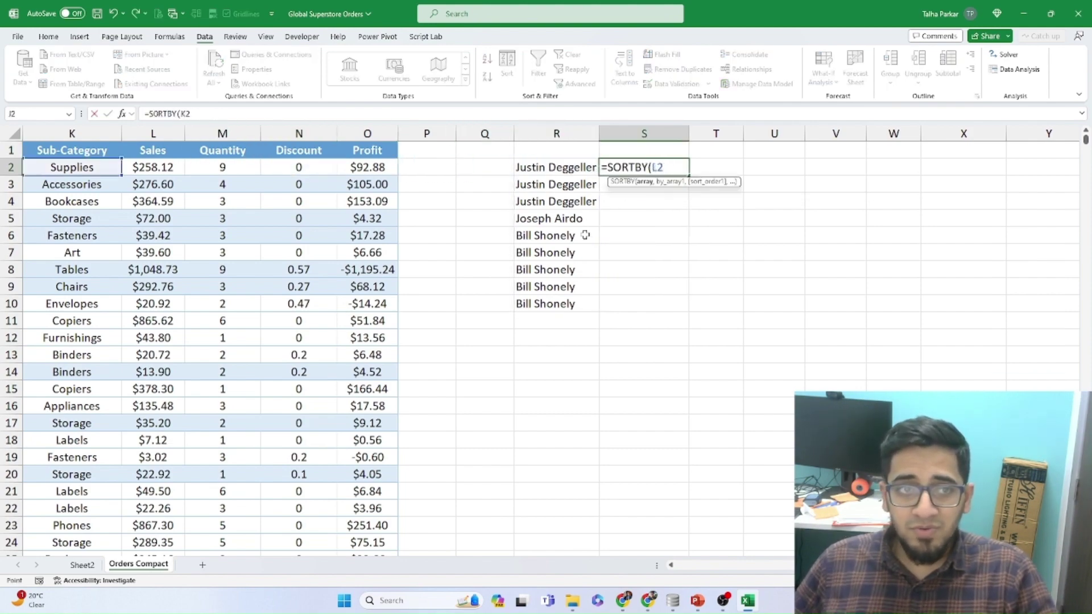
{"action": "key", "text": "Left"}
{"action": "key", "text": "Left"}
{"action": "key", "text": "Left"}
{"action": "key", "text": "Left"}
{"action": "key", "text": "Left"}
{"action": "key", "text": "Left"}
{"action": "key", "text": "Left"}
{"action": "key", "text": "Left"}
{"action": "key", "text": "Left"}
{"action": "key", "text": "Left"}
{"action": "key", "text": "Left"}
{"action": "key", "text": "Left"}
{"action": "key", "text": "Left"}
{"action": "key", "text": "Left"}
{"action": "key", "text": "Left"}
{"action": "key", "text": "Left"}
{"action": "key", "text": "Right"}
{"action": "key", "text": "Up"}
{"action": "key", "text": "Right"}
{"action": "key", "text": "Right"}
{"action": "key", "text": "Left"}
{"action": "key", "text": "ctrl+shift+Down"}
{"action": "type", "text": ","}
{"action": "key", "text": "ctrl+BackSpace"}
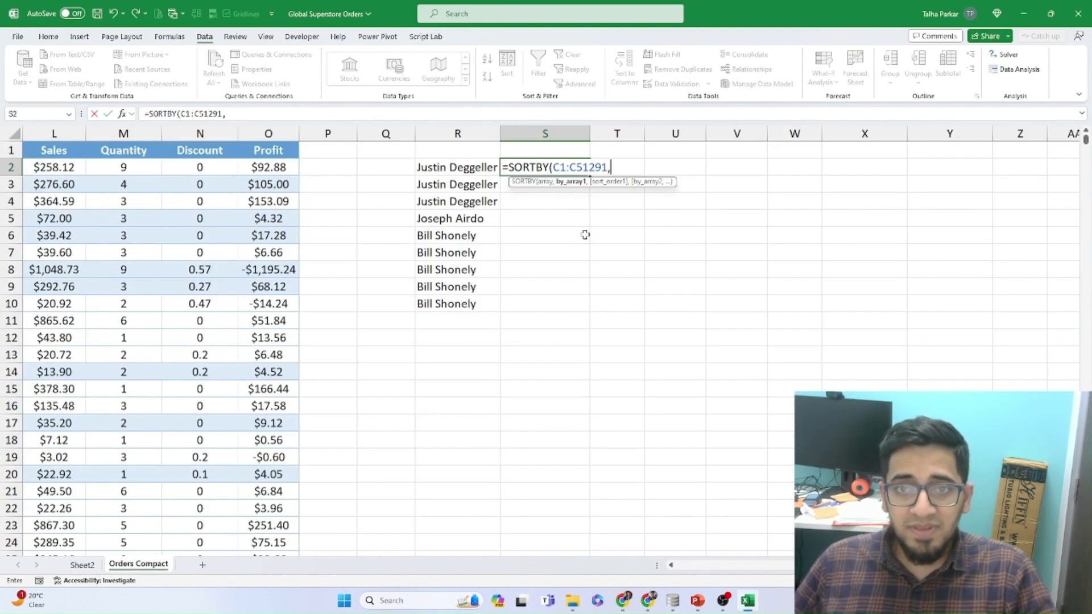
{"action": "key", "text": "BackSpace"}
{"action": "key", "text": "BackSpace"}
{"action": "key", "text": "BackSpace"}
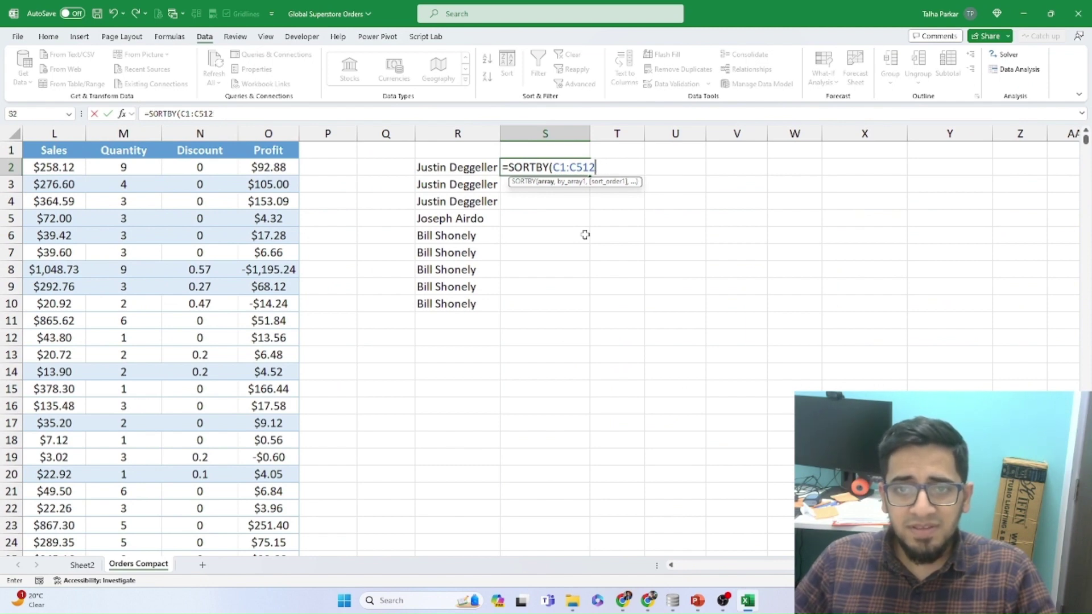
{"action": "key", "text": "BackSpace"}
{"action": "type", "text": "10,"}
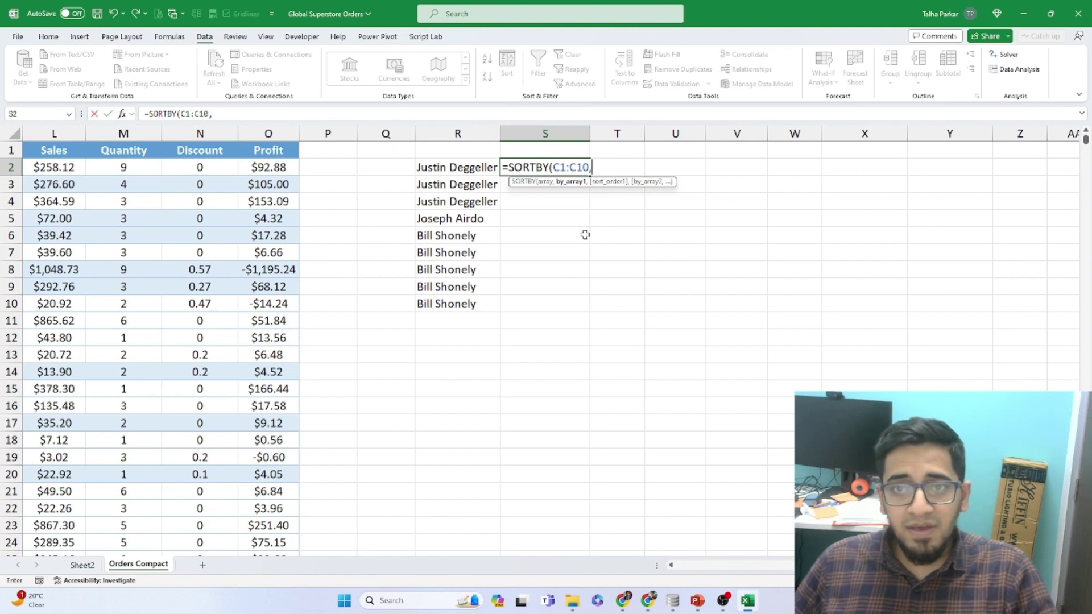
Add L2:L10 as the sort key with order -1, giving a #VALUE! error.
{"action": "key", "text": "Left"}
{"action": "key", "text": "Left"}
{"action": "key", "text": "Left"}
{"action": "key", "text": "Left"}
{"action": "key", "text": "Left"}
{"action": "key", "text": "Left"}
{"action": "key", "text": "Left"}
{"action": "key", "text": "Left"}
{"action": "key", "text": "Right"}
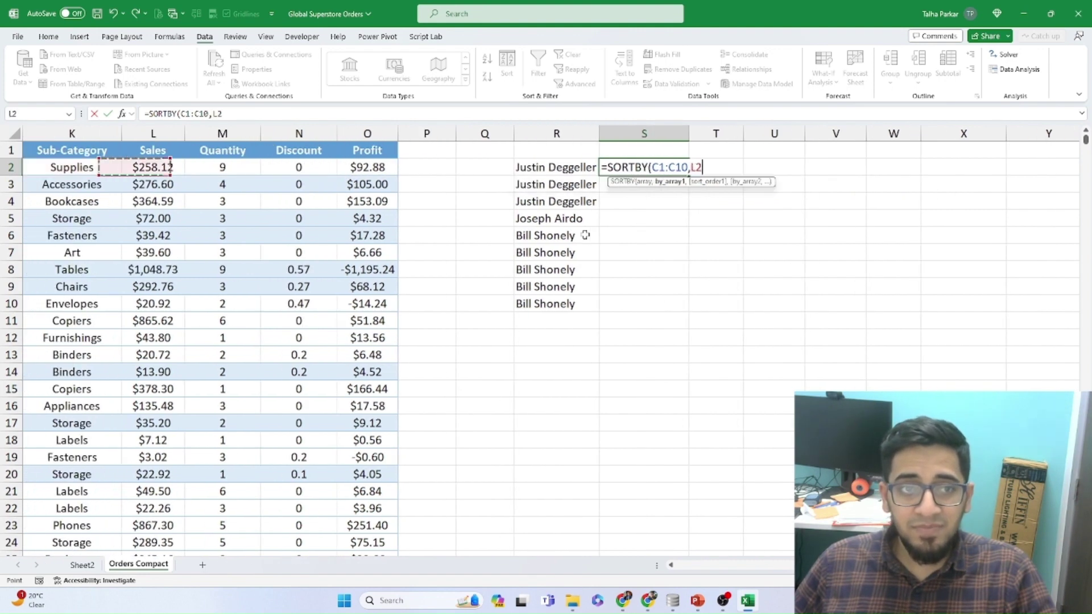
{"action": "key", "text": "shift+Down"}
{"action": "key", "text": "shift+Down"}
{"action": "key", "text": "shift+Down"}
{"action": "key", "text": "shift+Down"}
{"action": "key", "text": "shift+Down"}
{"action": "key", "text": "shift+Down"}
{"action": "key", "text": "shift+Down"}
{"action": "key", "text": "shift+Down"}
{"action": "key", "text": "shift+Down"}
{"action": "key", "text": "shift+Up"}
{"action": "type", "text": ","}
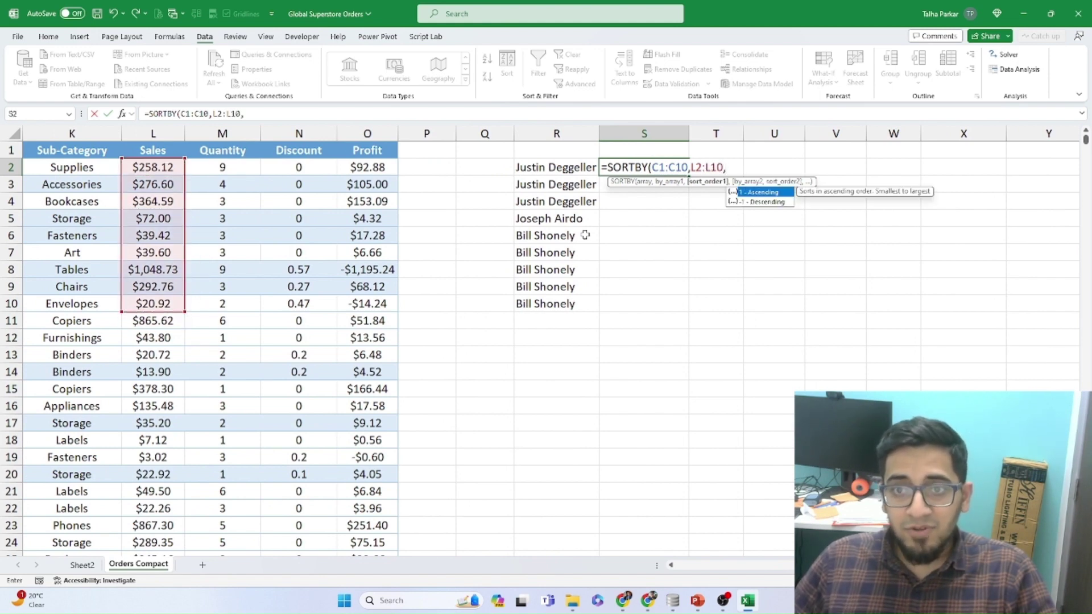
{"action": "type", "text": "-1"}
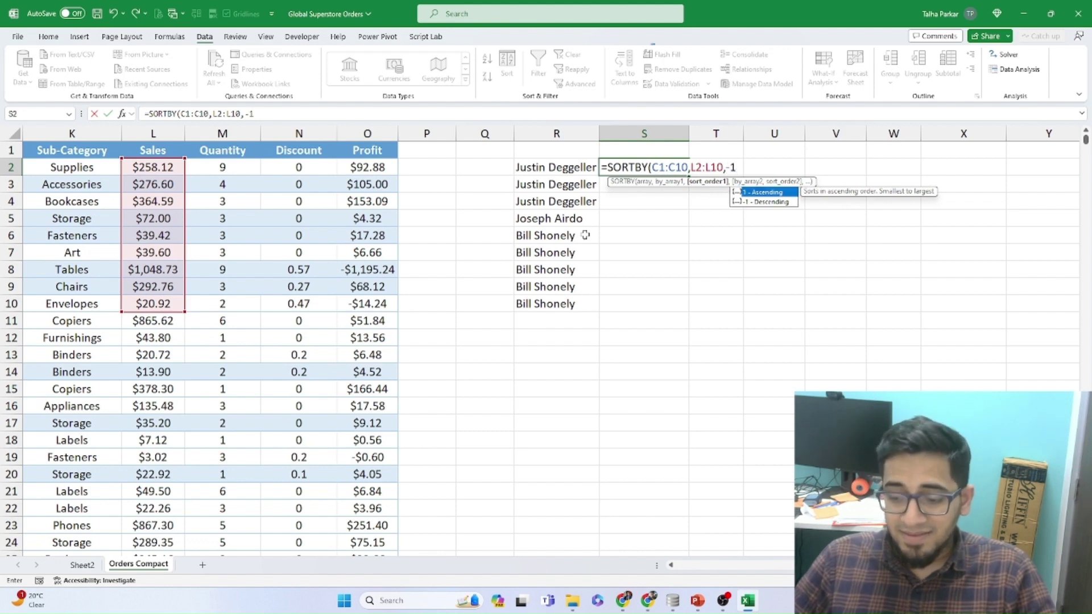
{"action": "type", "text": ")"}
{"action": "key", "text": "Return"}
Replace the SORTBY sort key with the Sales range L1:L10.
{"action": "key", "text": "Up"}
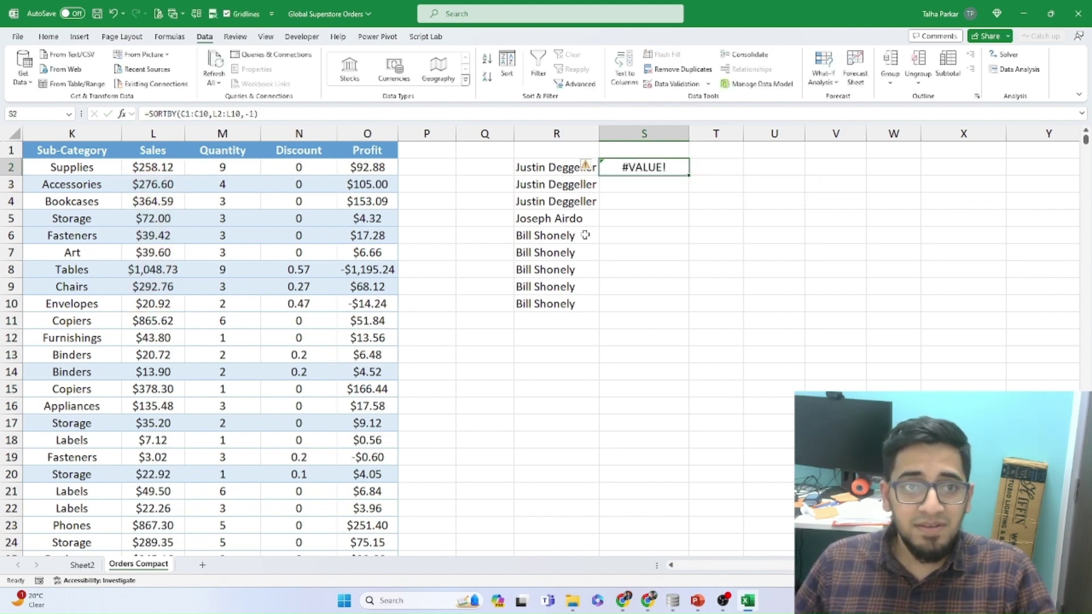
{"action": "left_click", "coordinate": [242, 110]}
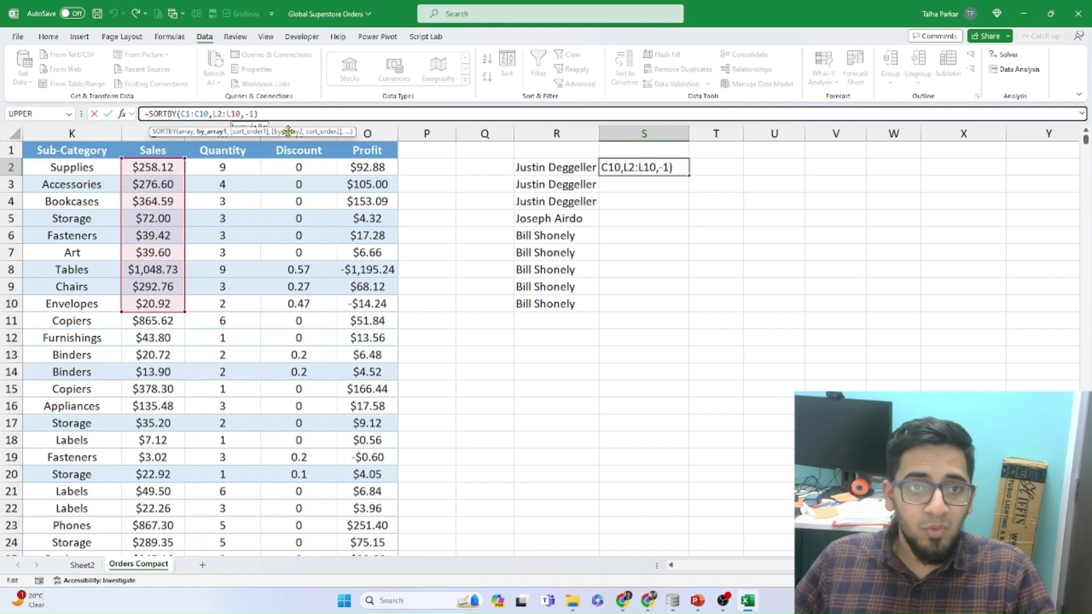
{"action": "key", "text": "BackSpace"}
{"action": "key", "text": "BackSpace"}
{"action": "key", "text": "BackSpace"}
{"action": "key", "text": "BackSpace"}
{"action": "key", "text": "BackSpace"}
{"action": "key", "text": "BackSpace"}
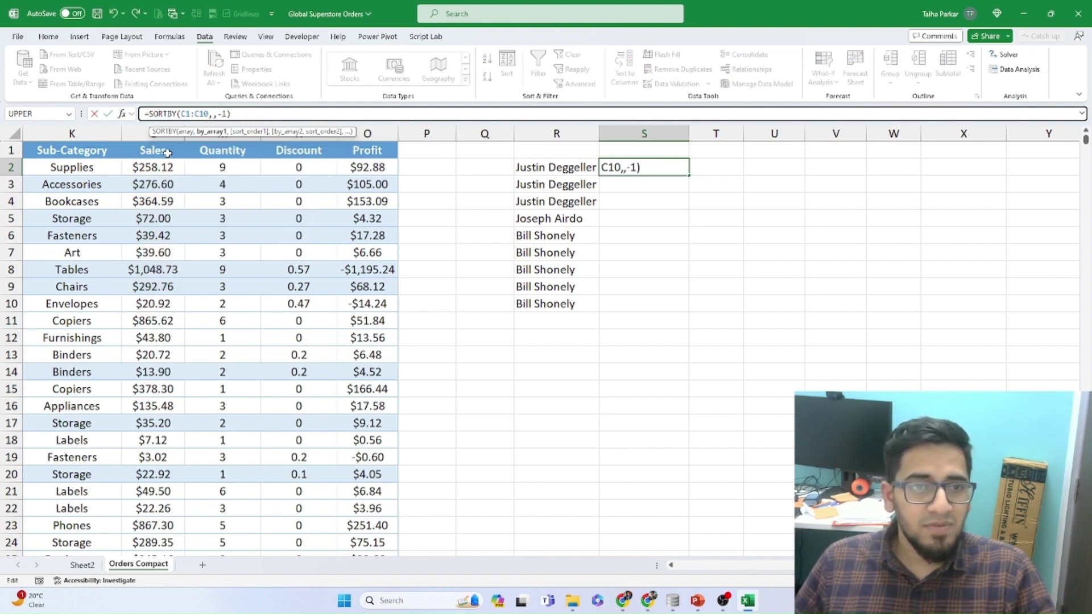
{"action": "left_click_drag", "start_coordinate": [167, 152], "coordinate": [171, 312]}
{"action": "key", "text": "Return"}
Change the sort key to L2:L10, excluding the Sales header.
{"action": "key", "text": "Up"}
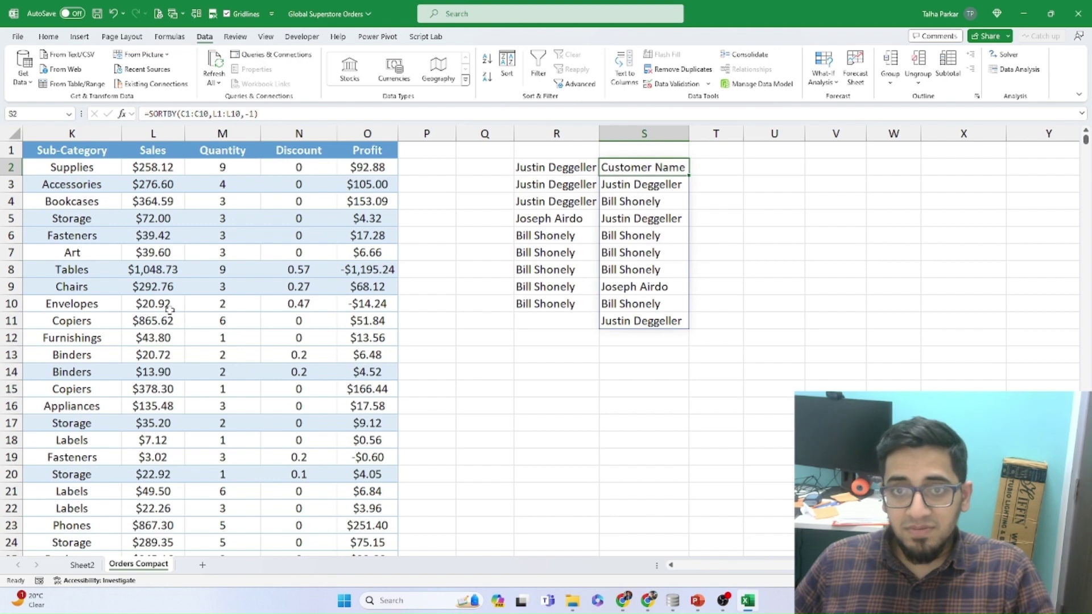
{"action": "key", "text": "F2"}
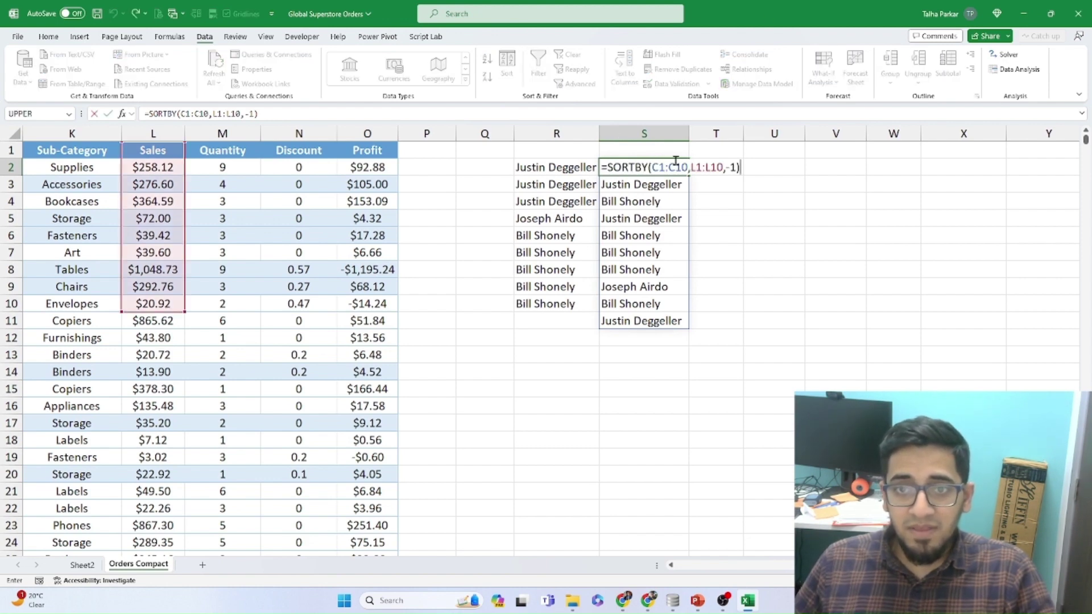
{"action": "left_click", "coordinate": [666, 166]}
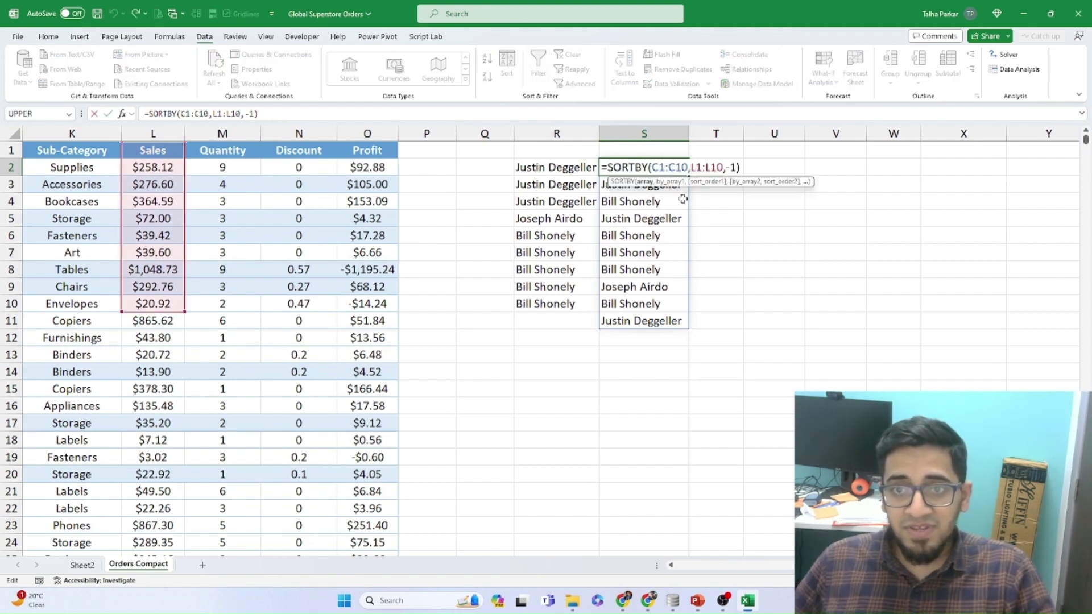
{"action": "key", "text": "Right"}
{"action": "key", "text": "Right"}
{"action": "key", "text": "Right"}
{"action": "key", "text": "Right"}
{"action": "key", "text": "Right"}
{"action": "key", "text": "Right"}
{"action": "key", "text": "Right"}
{"action": "key", "text": "BackSpace"}
{"action": "type", "text": "2"}
{"action": "key", "text": "ctrl+Return"}
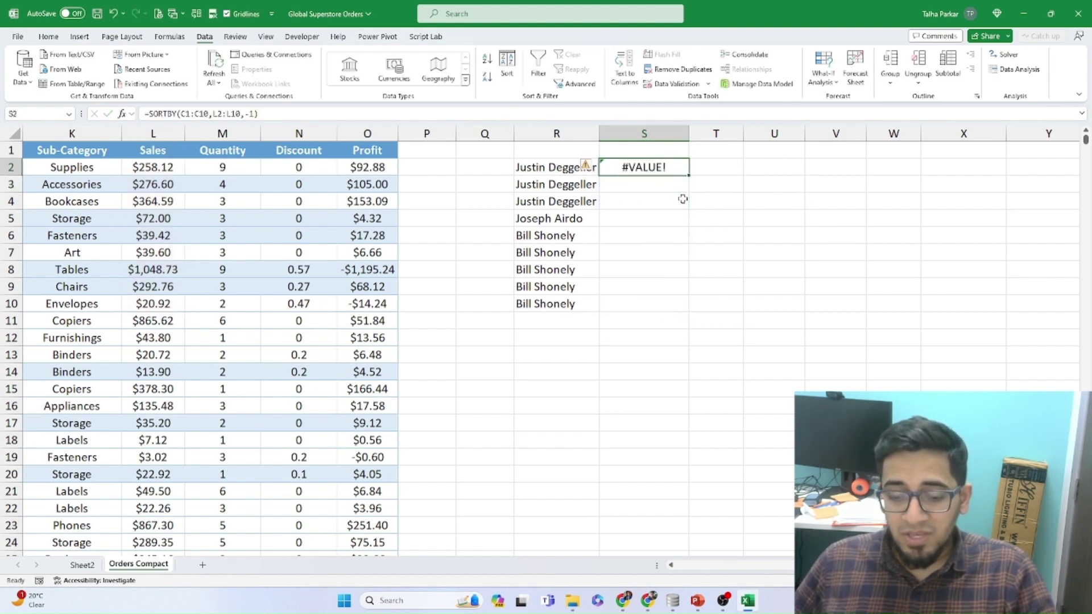
Change the array to C2:C10, giving =SORTBY(C2:C10,L2:L10,-1) with nine names by Sales.
{"action": "key", "text": "F2"}
{"action": "key", "text": "Left"}
{"action": "key", "text": "Left"}
{"action": "key", "text": "Left"}
{"action": "key", "text": "Left"}
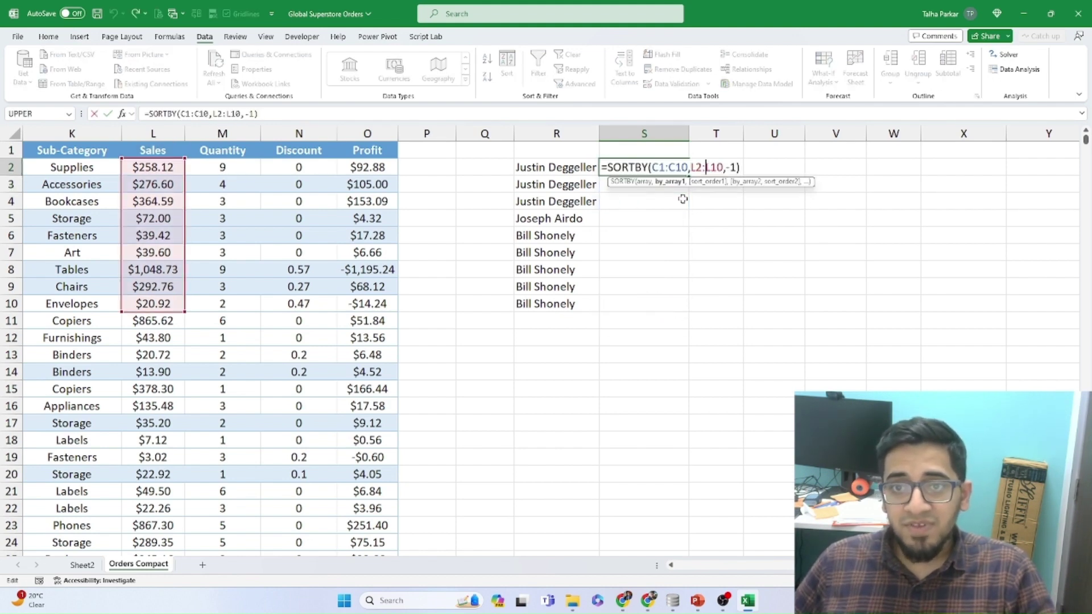
{"action": "key", "text": "Left"}
{"action": "key", "text": "Left"}
{"action": "key", "text": "Left"}
{"action": "key", "text": "Left"}
{"action": "key", "text": "Left"}
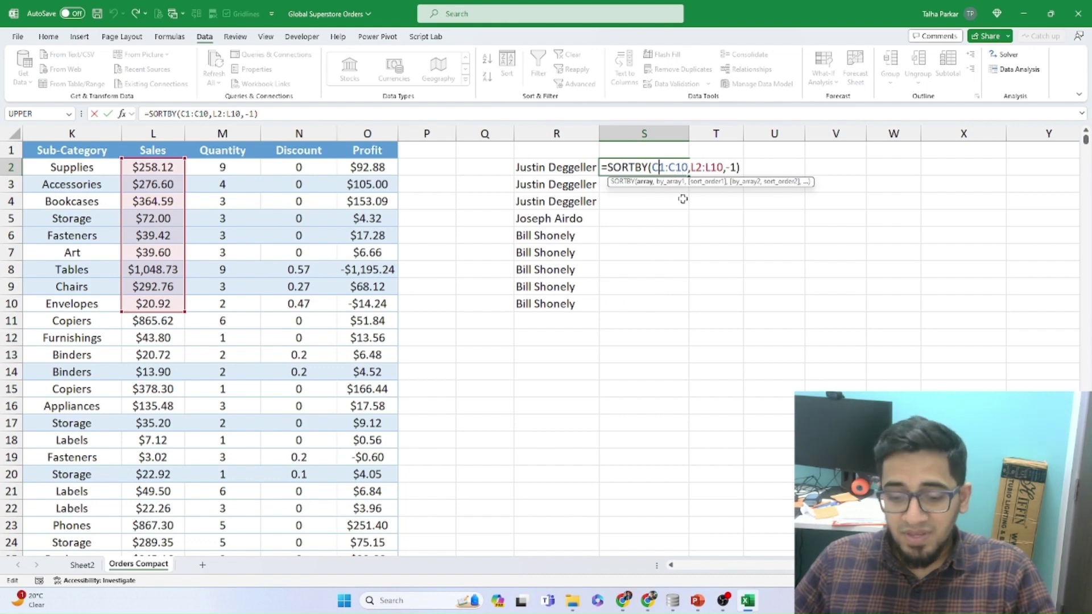
{"action": "key", "text": "Delete"}
{"action": "type", "text": "2"}
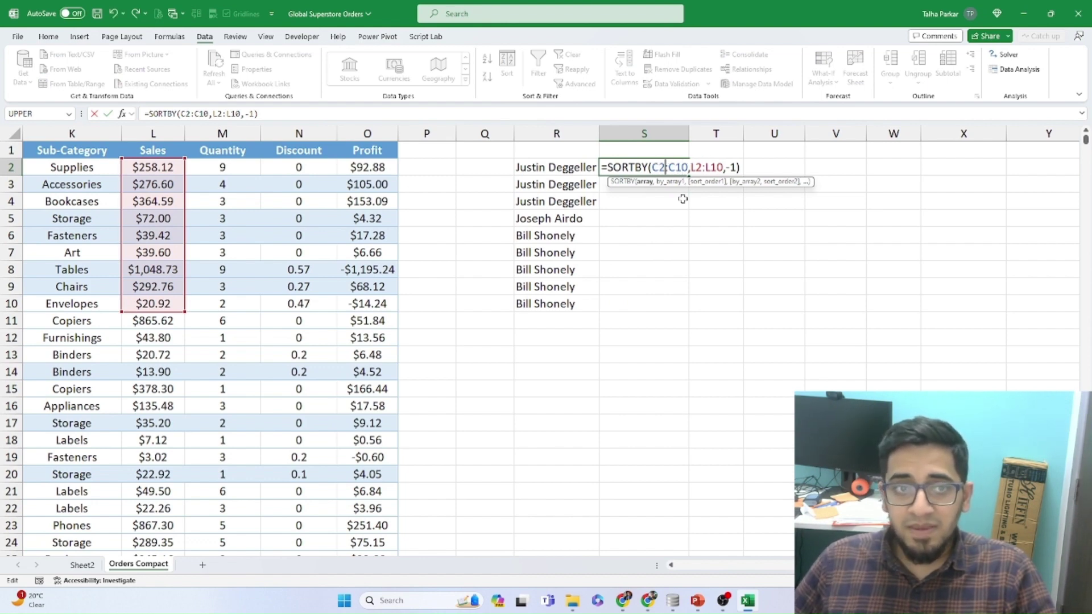
{"action": "key", "text": "Return"}
{"action": "key", "text": "Up"}
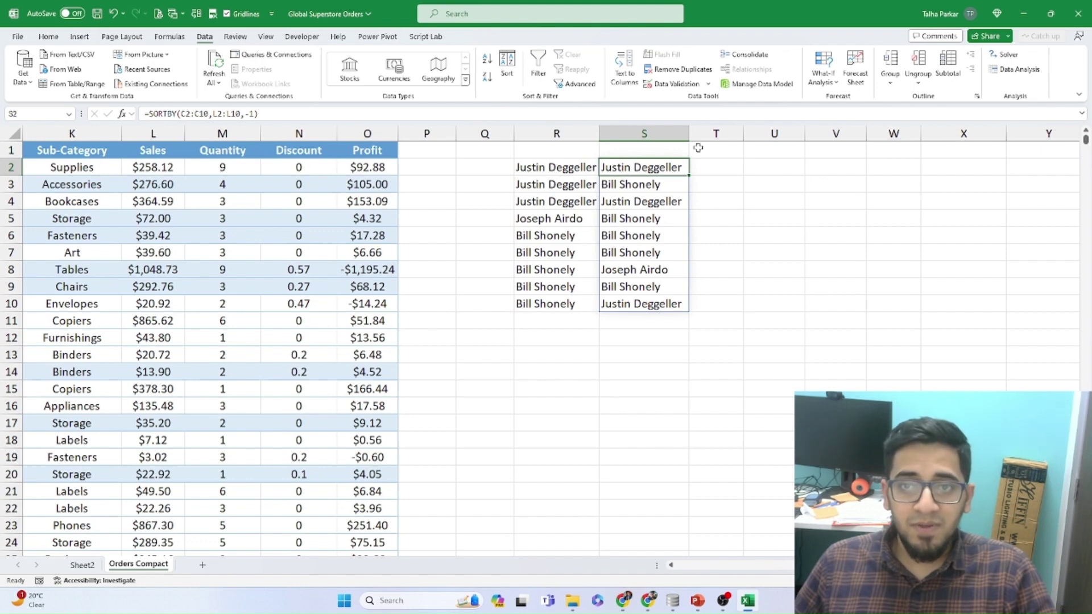
Select R2:R10 and view R2's SORT formula for comparison without changing it.
{"action": "left_click_drag", "start_coordinate": [556, 167], "coordinate": [559, 300]}
{"action": "double_click", "coordinate": [577, 162]}
{"action": "key", "text": "Escape"}
Enter =FORMULATEXT(R2) in R1 and fill it right to S1.
{"action": "double_click", "coordinate": [614, 167]}
{"action": "left_click", "coordinate": [575, 147]}
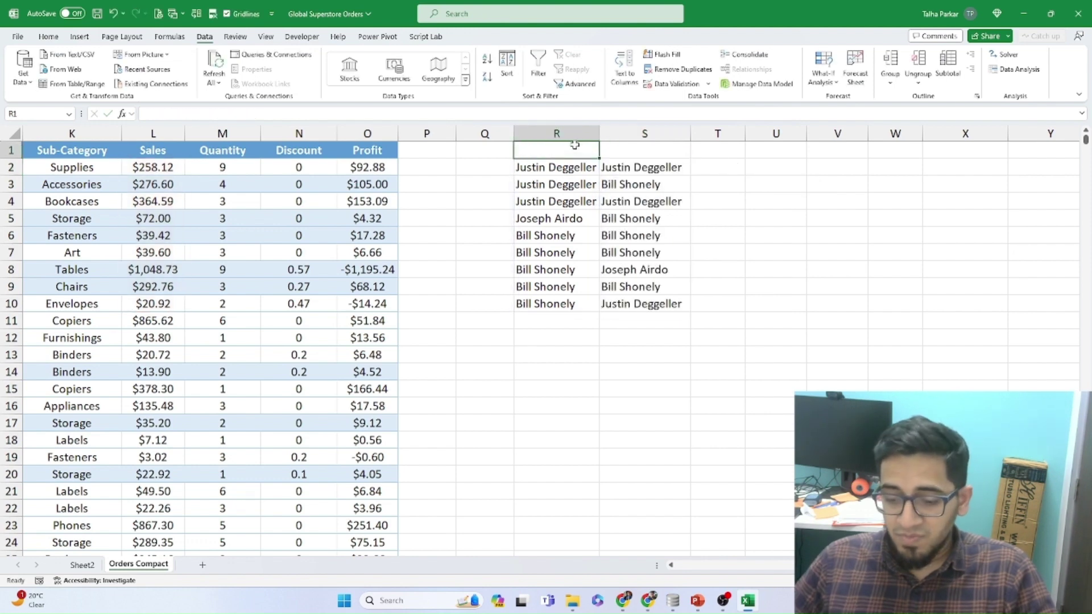
{"action": "type", "text": "=formu"}
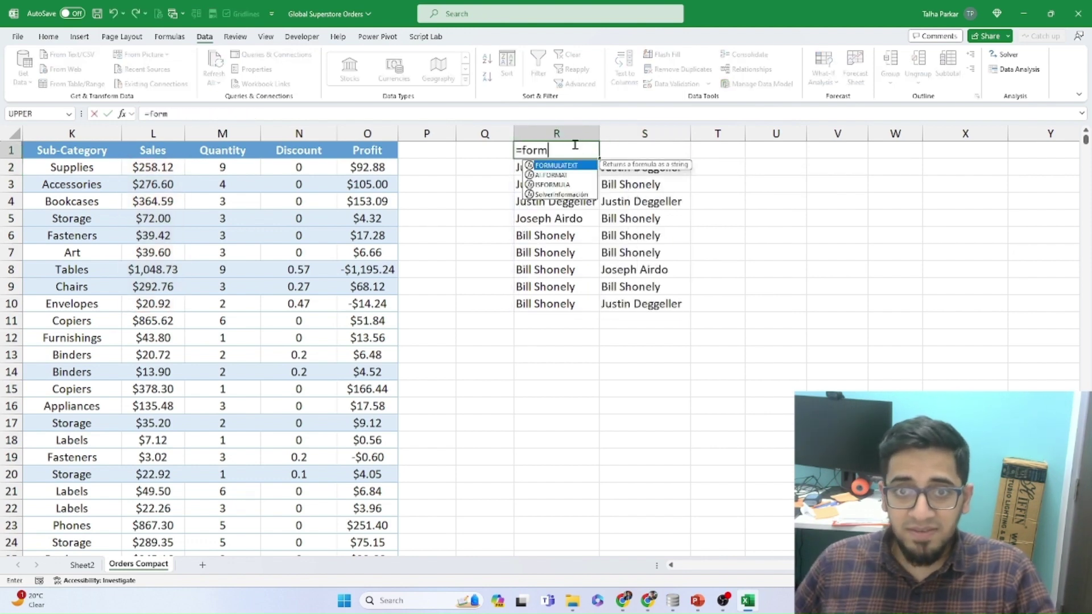
{"action": "key", "text": "Tab"}
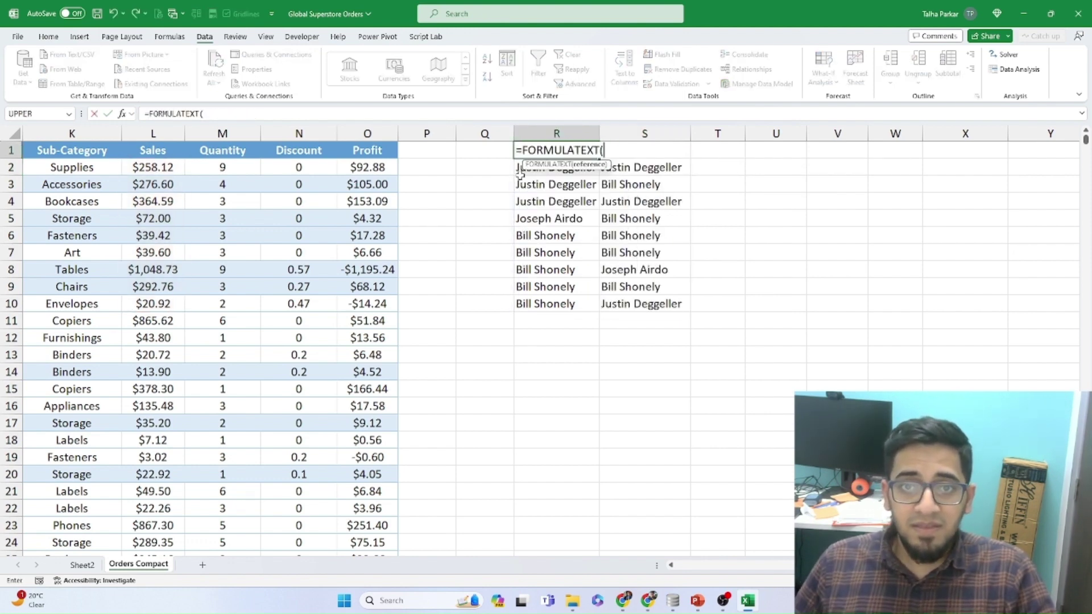
{"action": "left_click", "coordinate": [535, 168]}
{"action": "key", "text": "ctrl+Return"}
{"action": "left_click_drag", "start_coordinate": [600, 159], "coordinate": [654, 153]}
Autofit columns R and S so the full SORT and SORTBY formula text shows.
{"action": "double_click", "coordinate": [599, 133]}
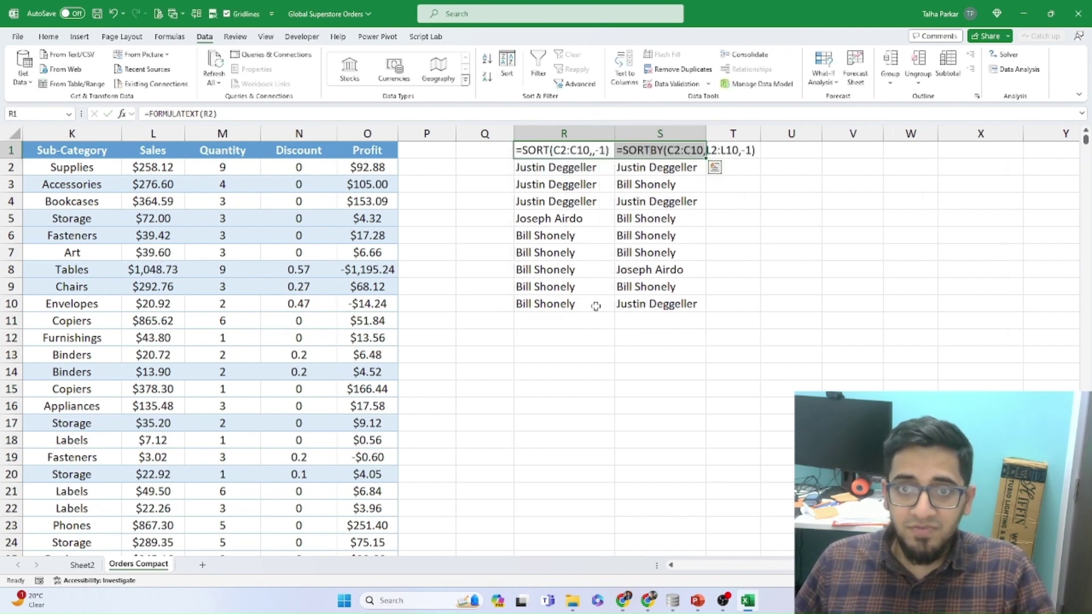
{"action": "double_click", "coordinate": [707, 133]}
{"action": "left_click_drag", "start_coordinate": [575, 172], "coordinate": [563, 252]}
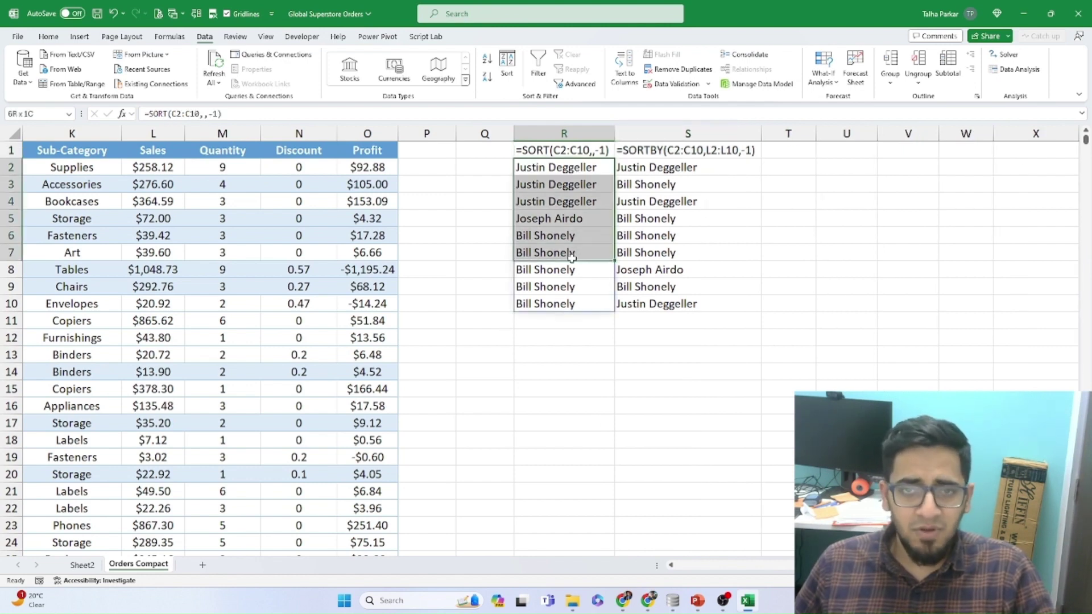
In DB Browser, close the old SQL tab and discard its unsaved changes.
{"action": "left_click", "coordinate": [673, 600]}
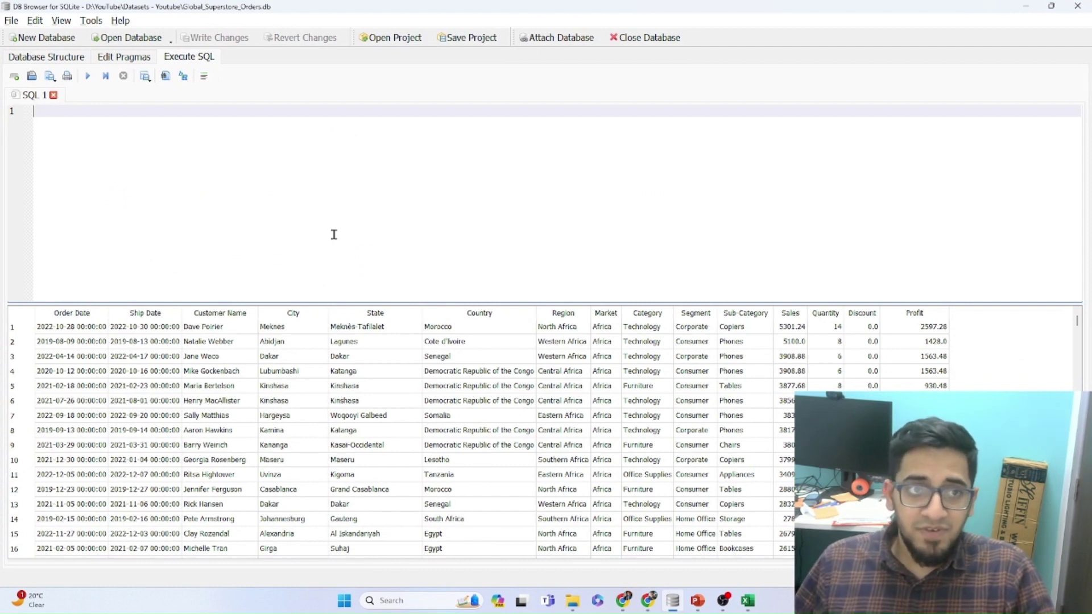
{"action": "left_click", "coordinate": [55, 96]}
{"action": "left_click", "coordinate": [609, 307]}
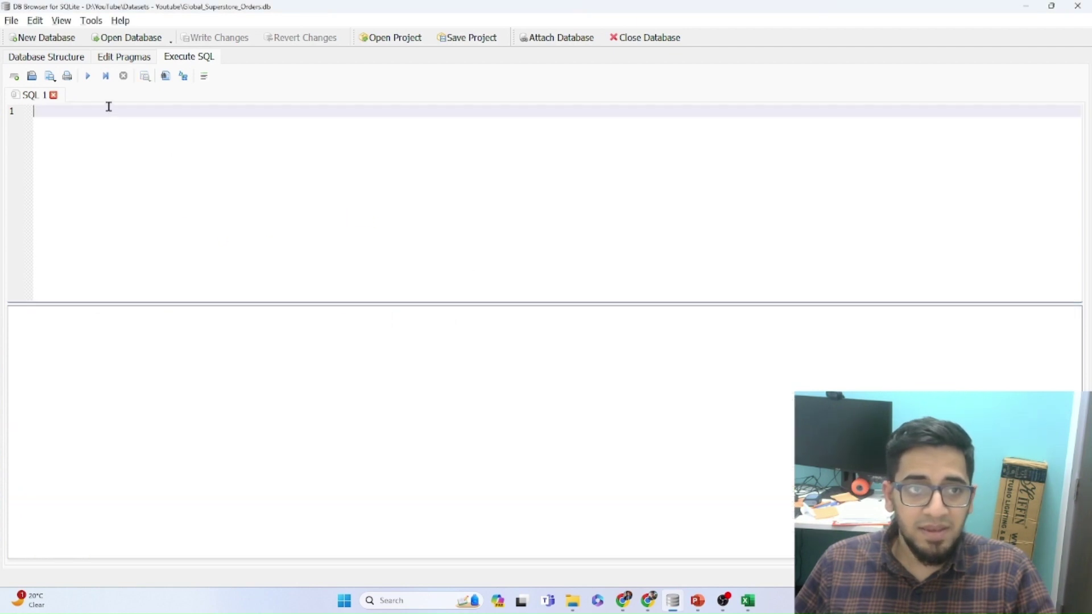
Write and run SELECT * FROM OrdersCompact to list all order rows.
{"action": "type", "text": "SELECT"}
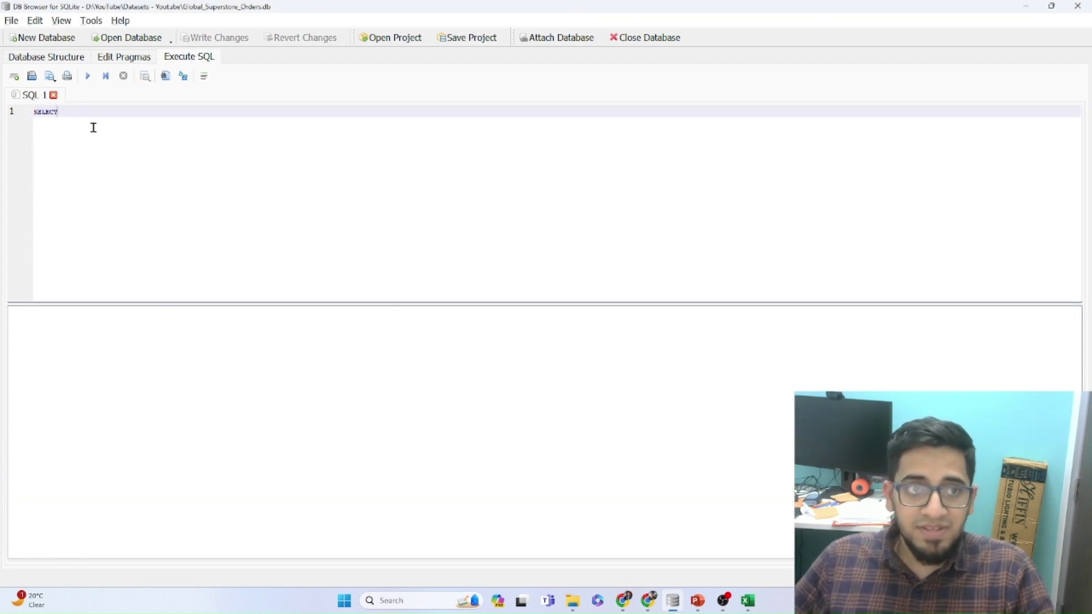
{"action": "type", "text": " *"}
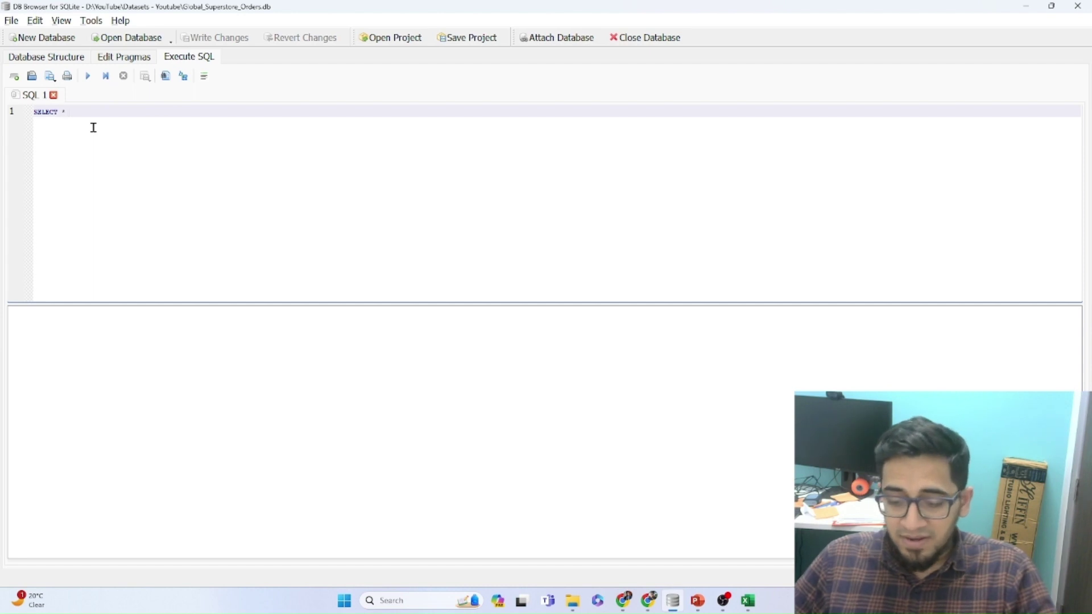
{"action": "type", "text": " fro"}
{"action": "double_click", "coordinate": [94, 126]}
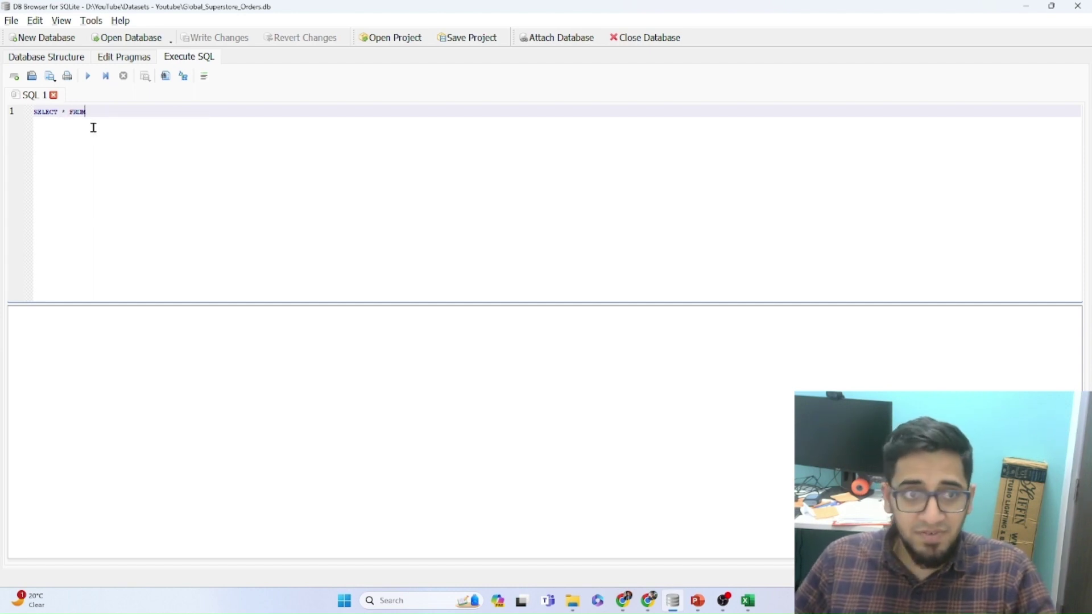
{"action": "scroll", "coordinate": [112, 193], "scroll_direction": "up", "scroll_amount": 5}
{"action": "type", "text": "order"}
{"action": "key", "text": "Down"}
{"action": "key", "text": "Down"}
{"action": "key", "text": "Return"}
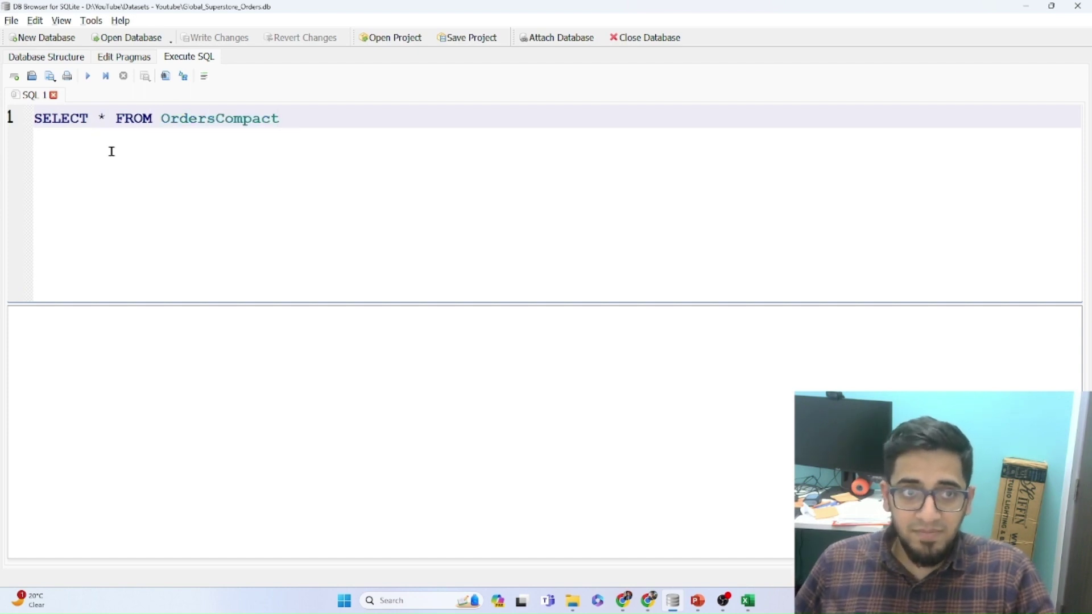
{"action": "left_click", "coordinate": [315, 116]}
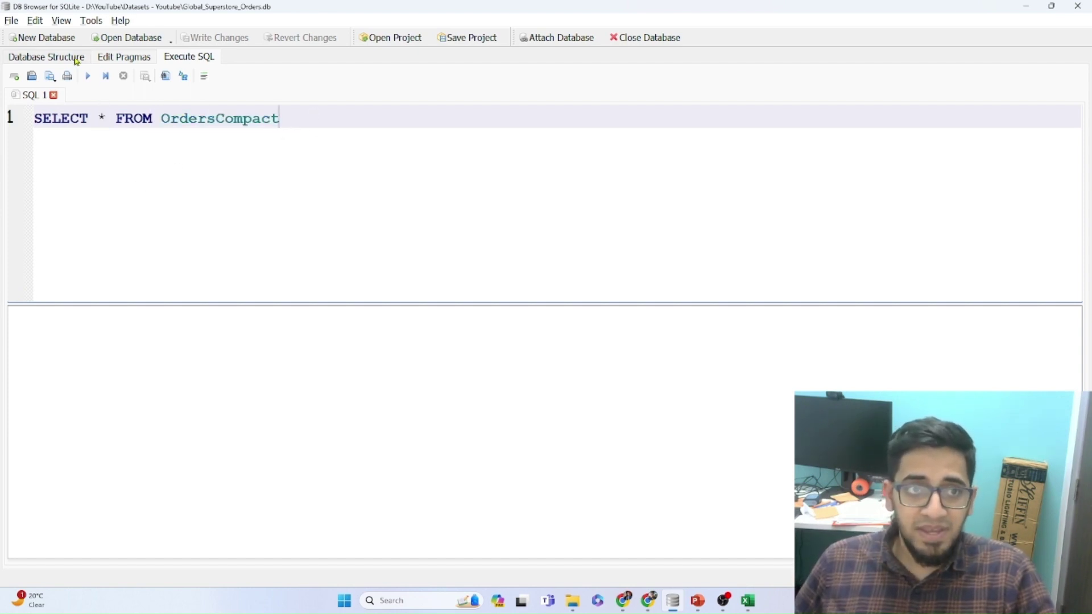
{"action": "key", "text": "ctrl+a"}
{"action": "key", "text": "ctrl+Return"}
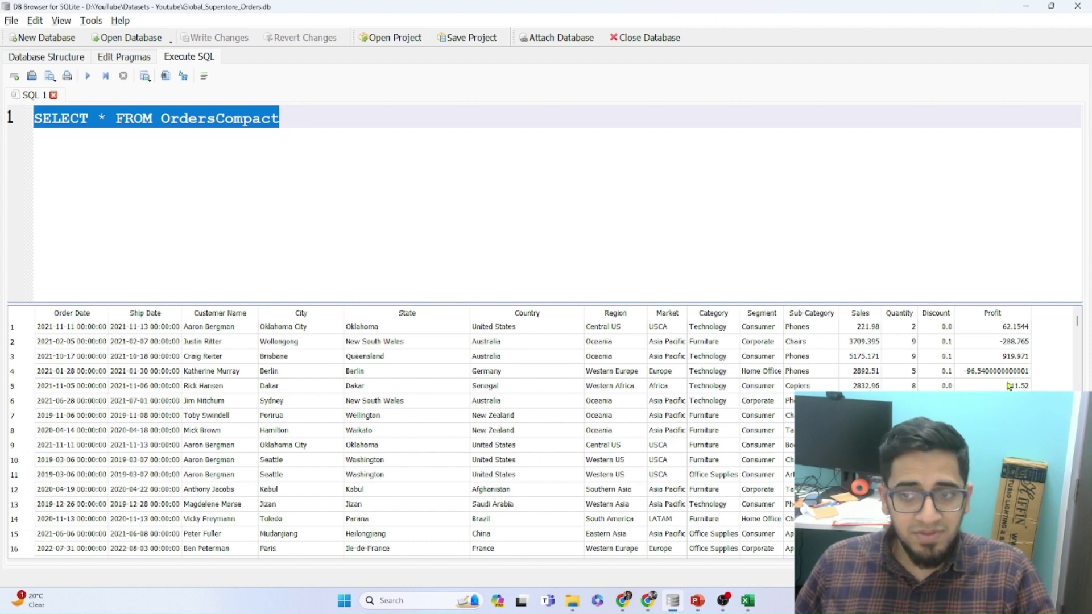
{"action": "left_click", "coordinate": [387, 116]}
Start a second query line with ORDER BY typed in capitals.
{"action": "key", "text": "Return"}
{"action": "type", "text": "order"}
{"action": "key", "text": "Escape"}
{"action": "key", "text": "BackSpace"}
{"action": "key", "text": "BackSpace"}
{"action": "key", "text": "BackSpace"}
{"action": "key", "text": "BackSpace"}
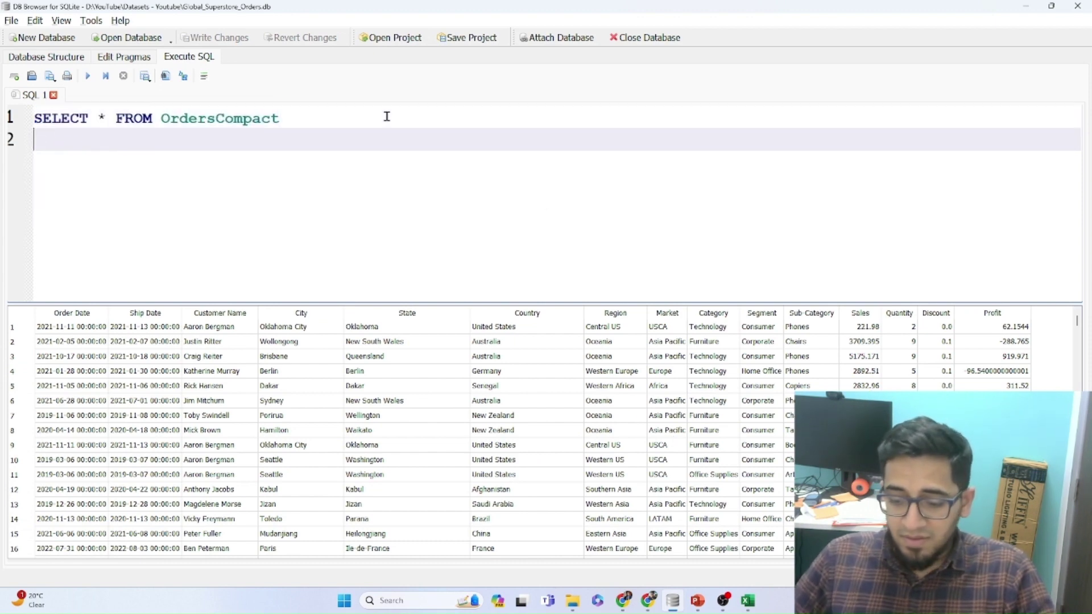
{"action": "key", "text": "Caps_Lock"}
{"action": "type", "text": "OR"}
{"action": "key", "text": "BackSpace"}
{"action": "key", "text": "BackSpace"}
{"action": "type", "text": "ORDER BU"}
{"action": "key", "text": "BackSpace"}
{"action": "type", "text": "Y"}
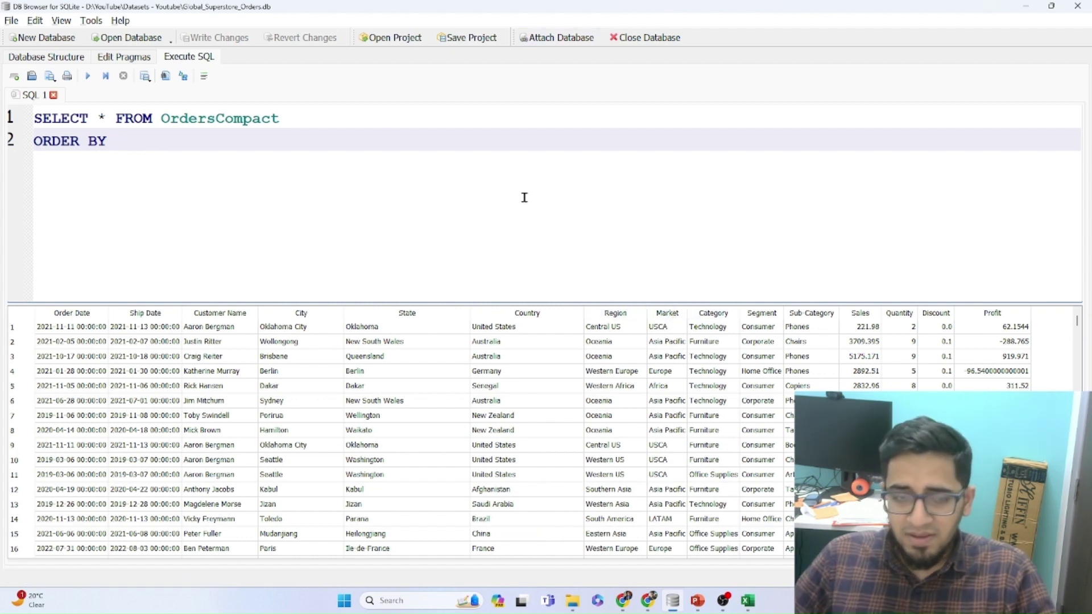
Complete the clause as ORDER BY MARKET DESC;.
{"action": "type", "text": "m"}
{"action": "key", "text": "Escape"}
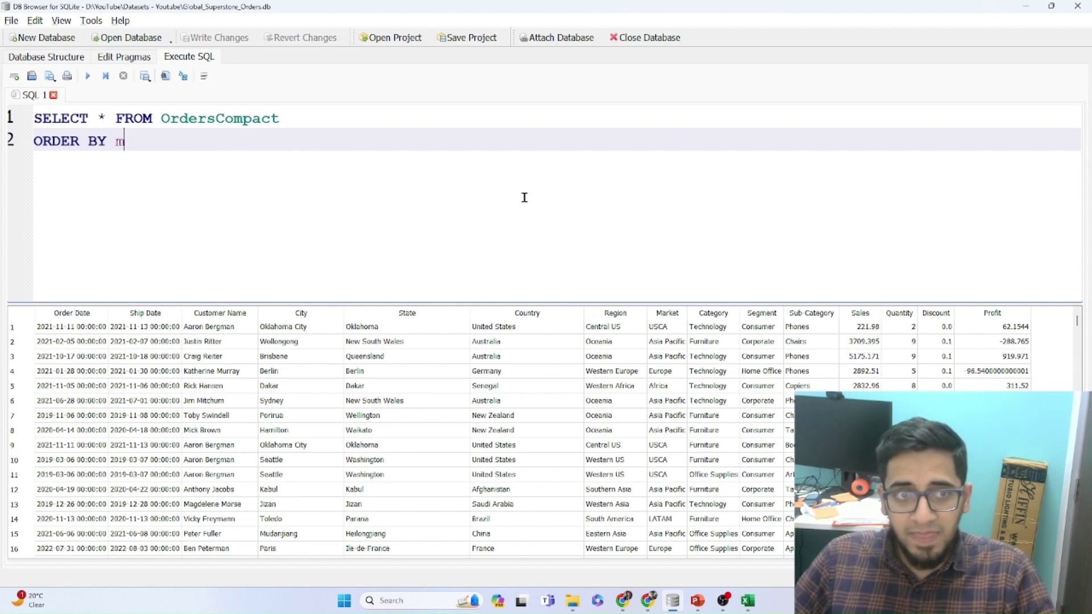
{"action": "key", "text": "BackSpace"}
{"action": "type", "text": "A"}
{"action": "key", "text": "BackSpace"}
{"action": "type", "text": "MARKET"}
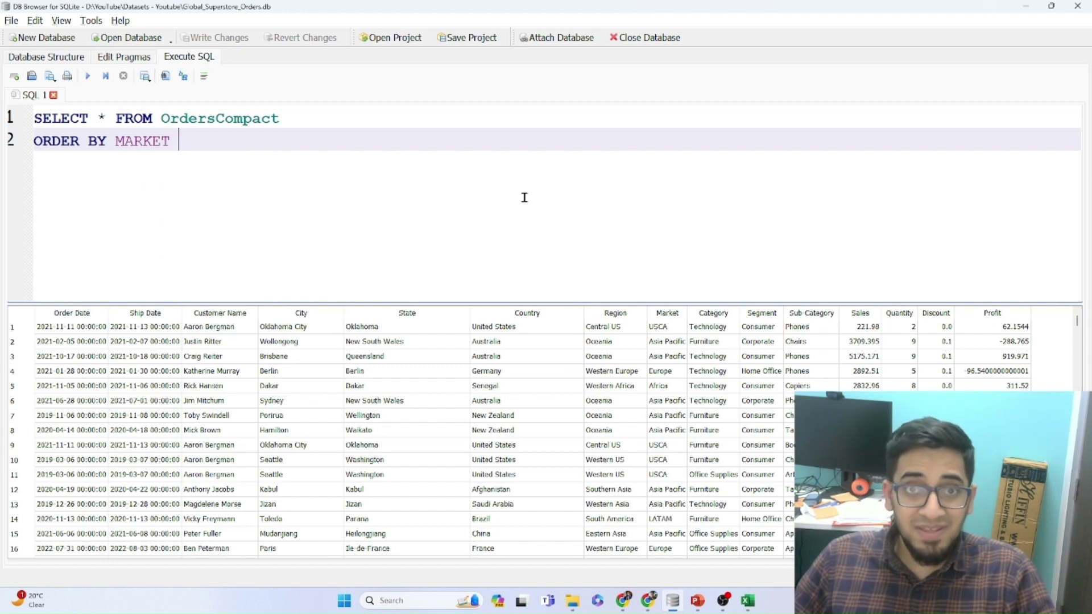
{"action": "type", "text": " as"}
{"action": "key", "text": "BackSpace"}
{"action": "key", "text": "BackSpace"}
{"action": "type", "text": "ASC"}
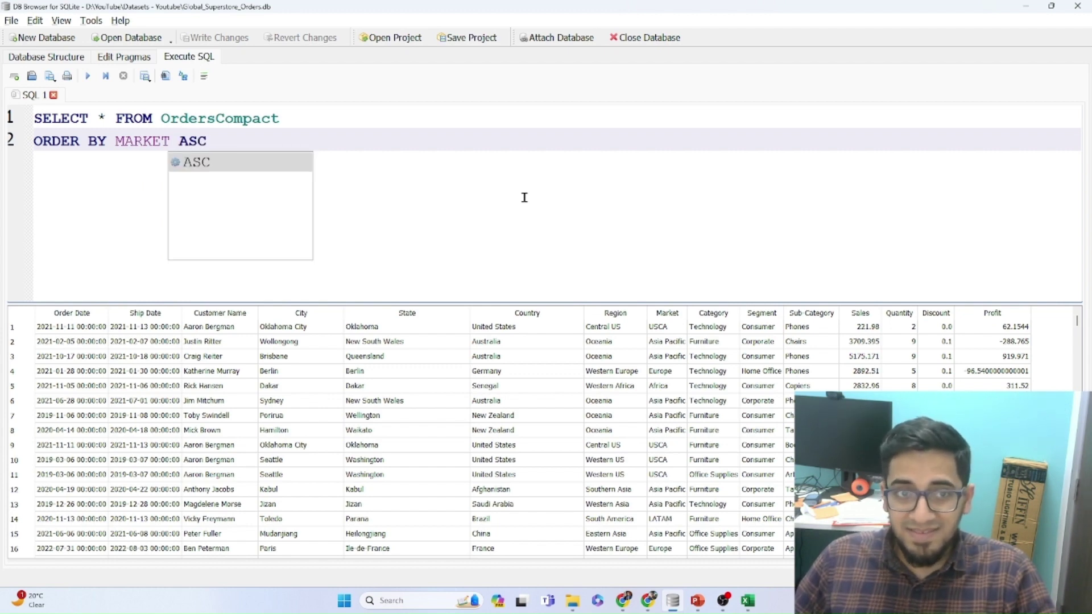
{"action": "key", "text": "BackSpace"}
{"action": "key", "text": "BackSpace"}
{"action": "key", "text": "BackSpace"}
{"action": "type", "text": "DES"}
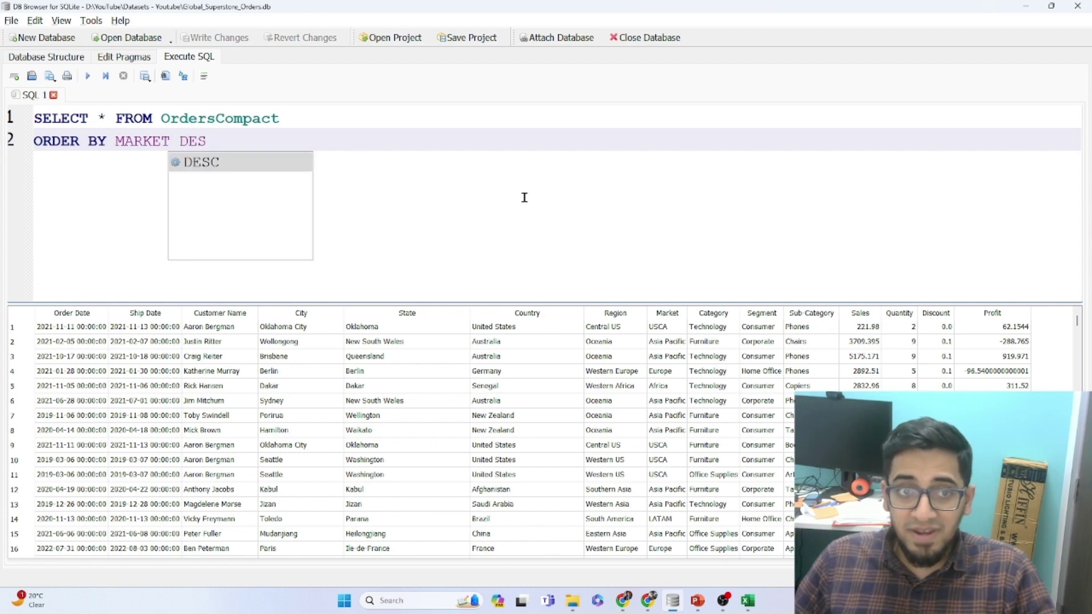
{"action": "key", "text": "Return"}
{"action": "type", "text": ";"}
Run the whole query and check that USCA orders come first.
{"action": "key", "text": "ctrl+a"}
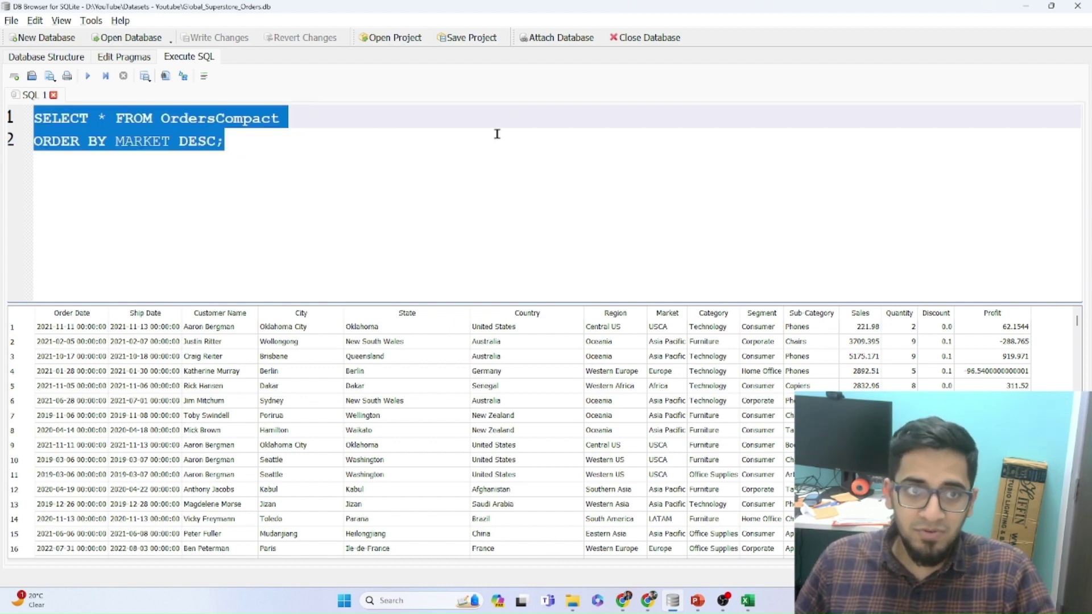
{"action": "key", "text": "ctrl+Return"}
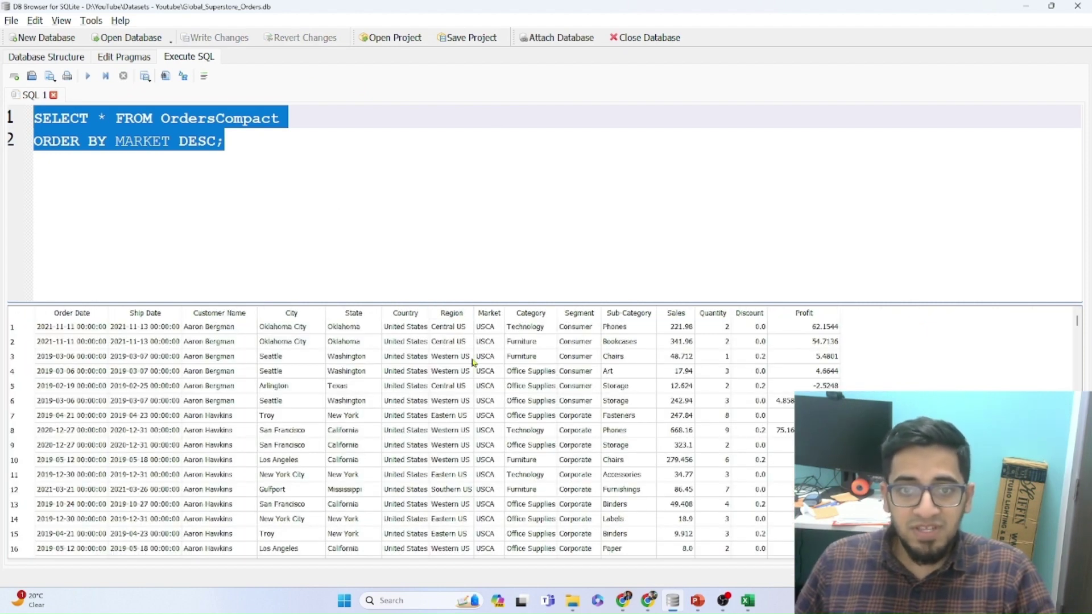
{"action": "scroll", "coordinate": [624, 390], "scroll_direction": "down", "scroll_amount": 8}
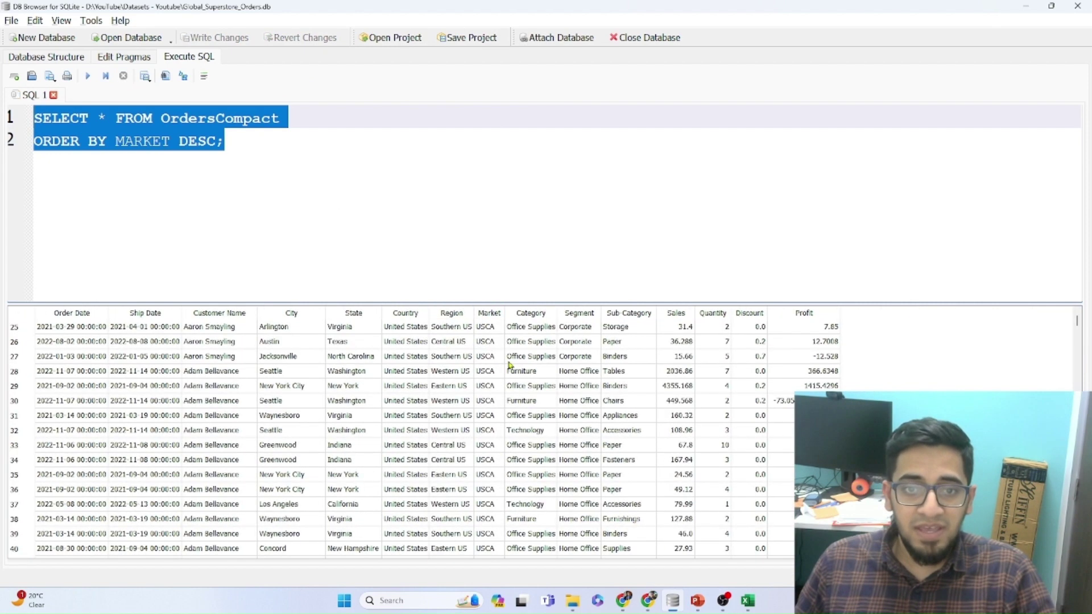
{"action": "mouse_move", "coordinate": [1077, 322]}
{"action": "left_mouse_down"}
{"action": "mouse_move", "coordinate": [1077, 554]}
{"action": "mouse_move", "coordinate": [1077, 322]}
{"action": "left_mouse_up"}
Replace DESC with ASC and rerun the query so Africa orders are listed first.
{"action": "left_click", "coordinate": [216, 141]}
{"action": "left_click_drag", "start_coordinate": [180, 140], "coordinate": [217, 141]}
{"action": "type", "text": "ASC"}
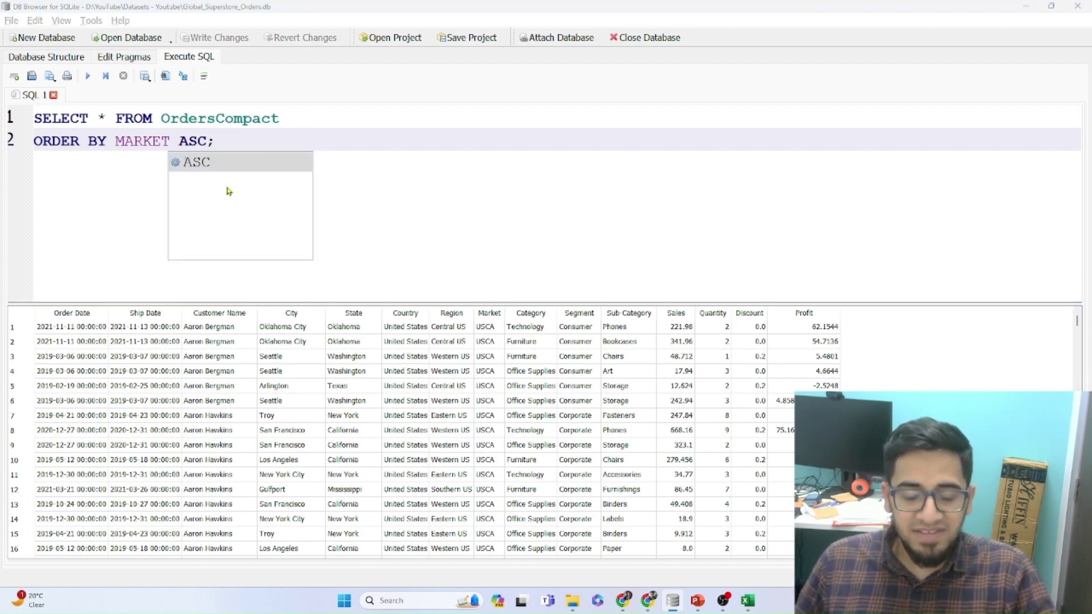
{"action": "key", "text": "Escape"}
{"action": "key", "text": "ctrl+a"}
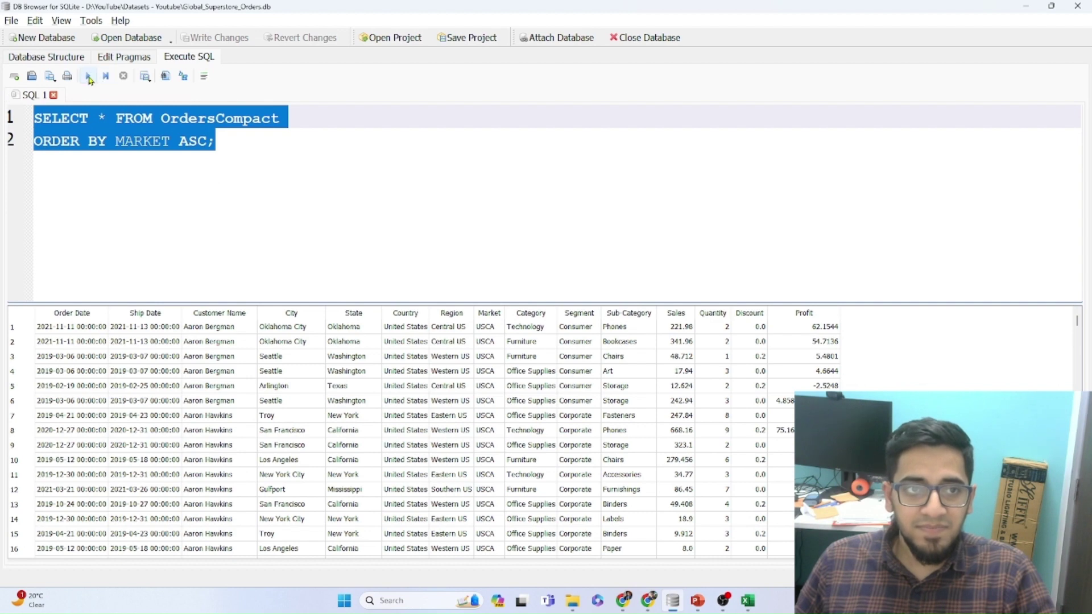
{"action": "left_click", "coordinate": [87, 76]}
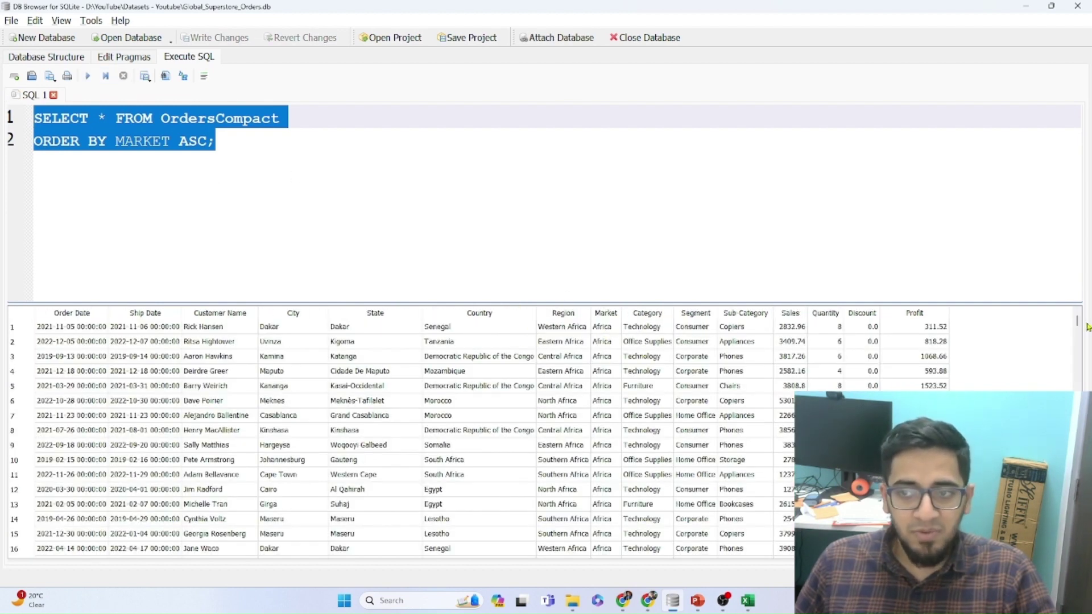
{"action": "left_click_drag", "start_coordinate": [1077, 322], "coordinate": [1077, 555]}
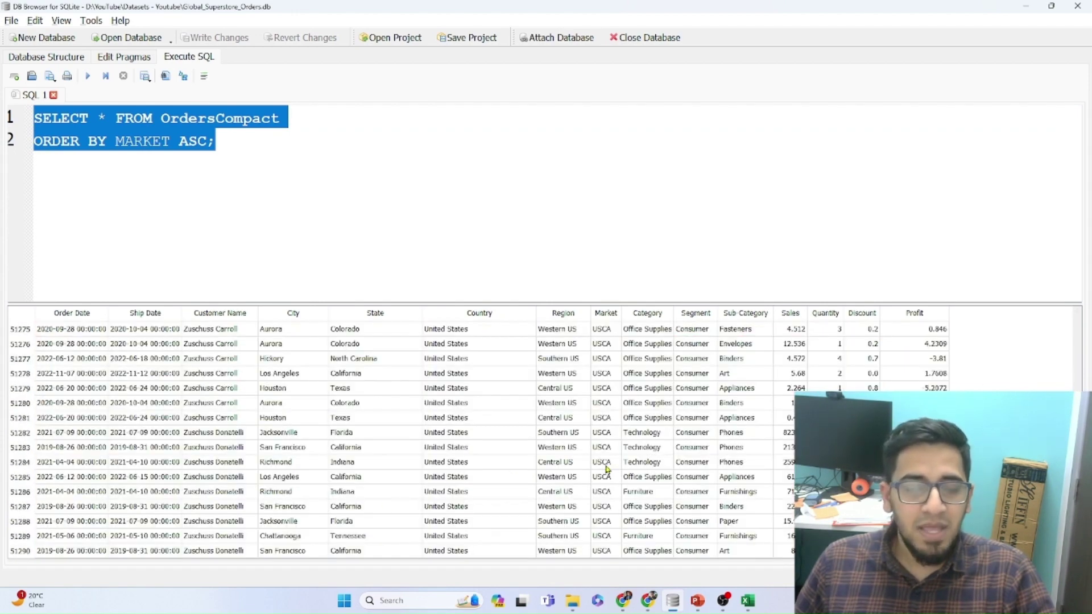
{"action": "left_click", "coordinate": [171, 166]}
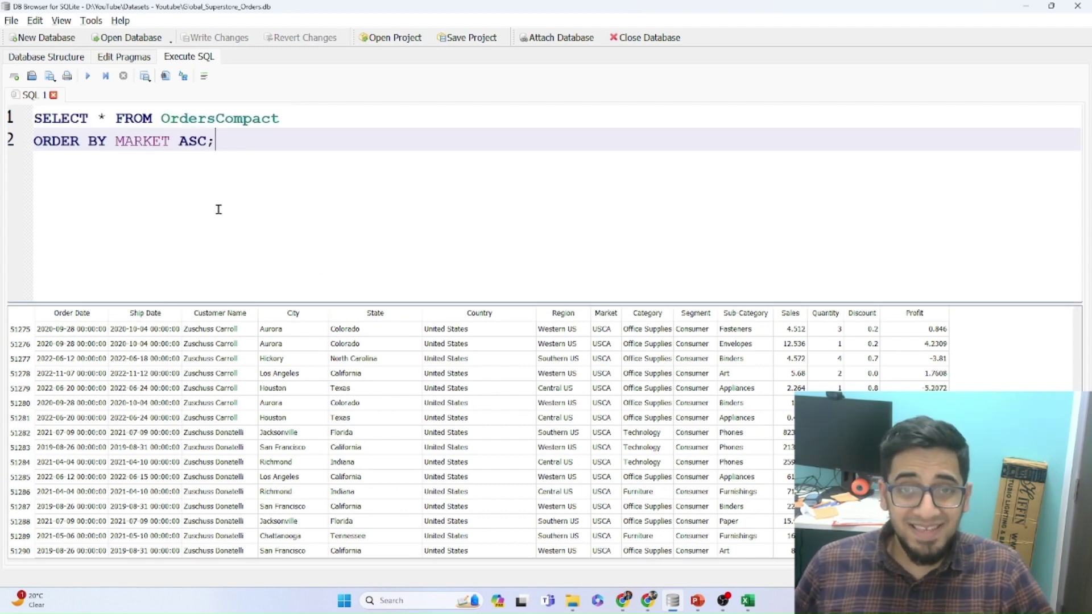